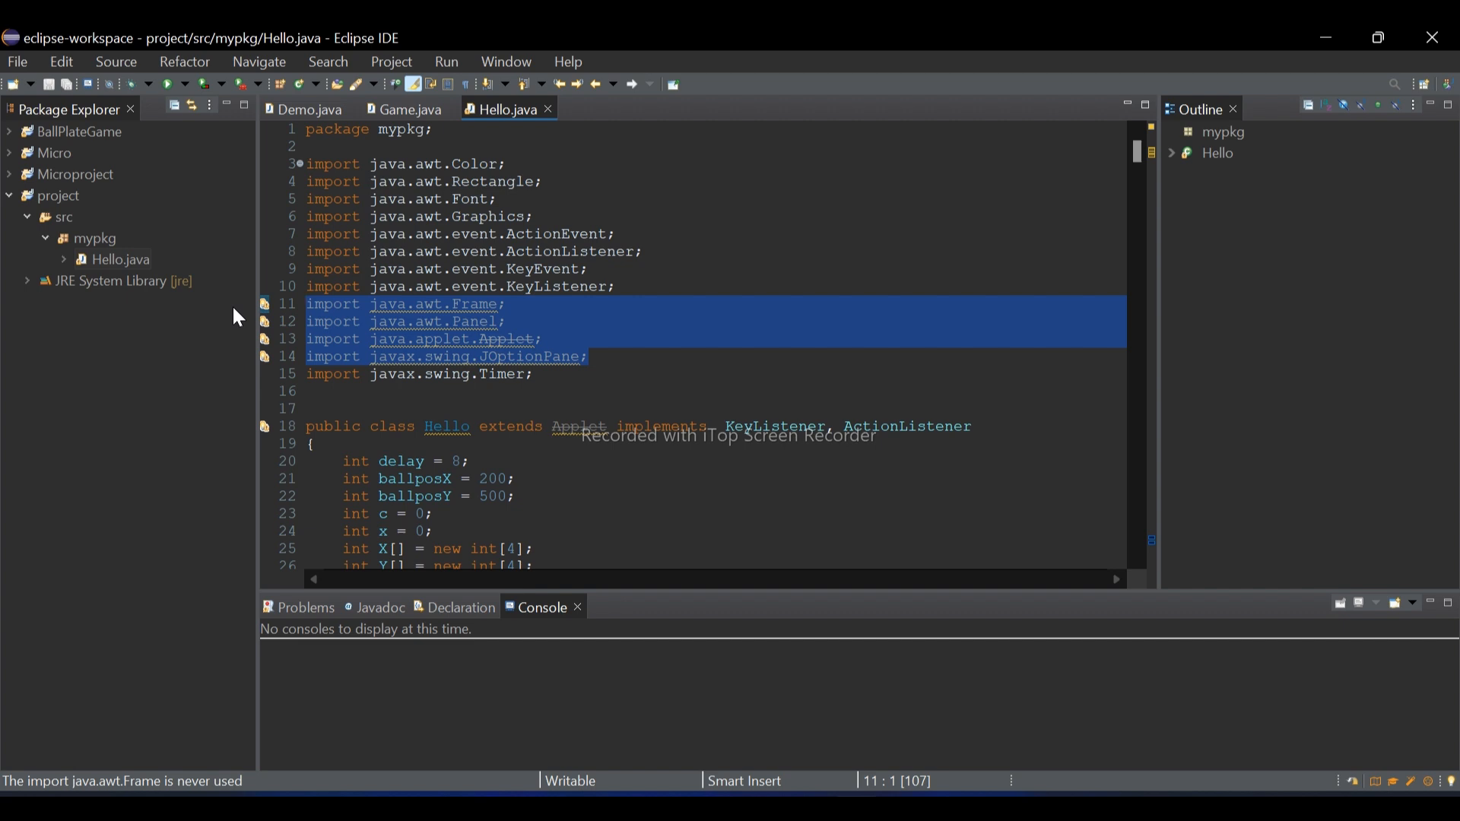
Remove the selected Frame, Panel, Applet and JOptionPane imports from Hello.java and save the file
key("ctrl+s")
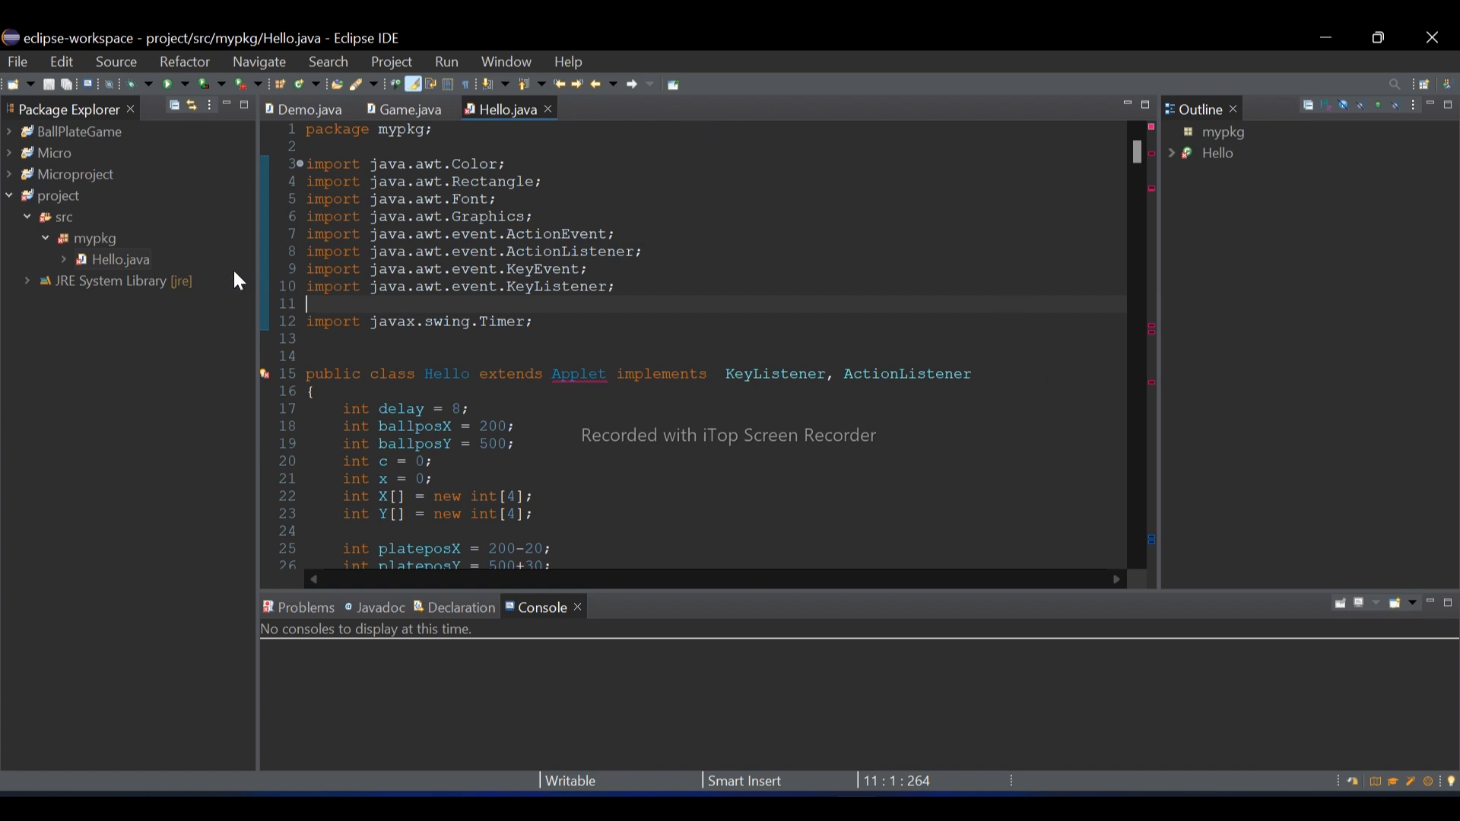
Collapse the project named "project" in the Package Explorer and start a Runnable JAR file export for it
left_click(11, 204)
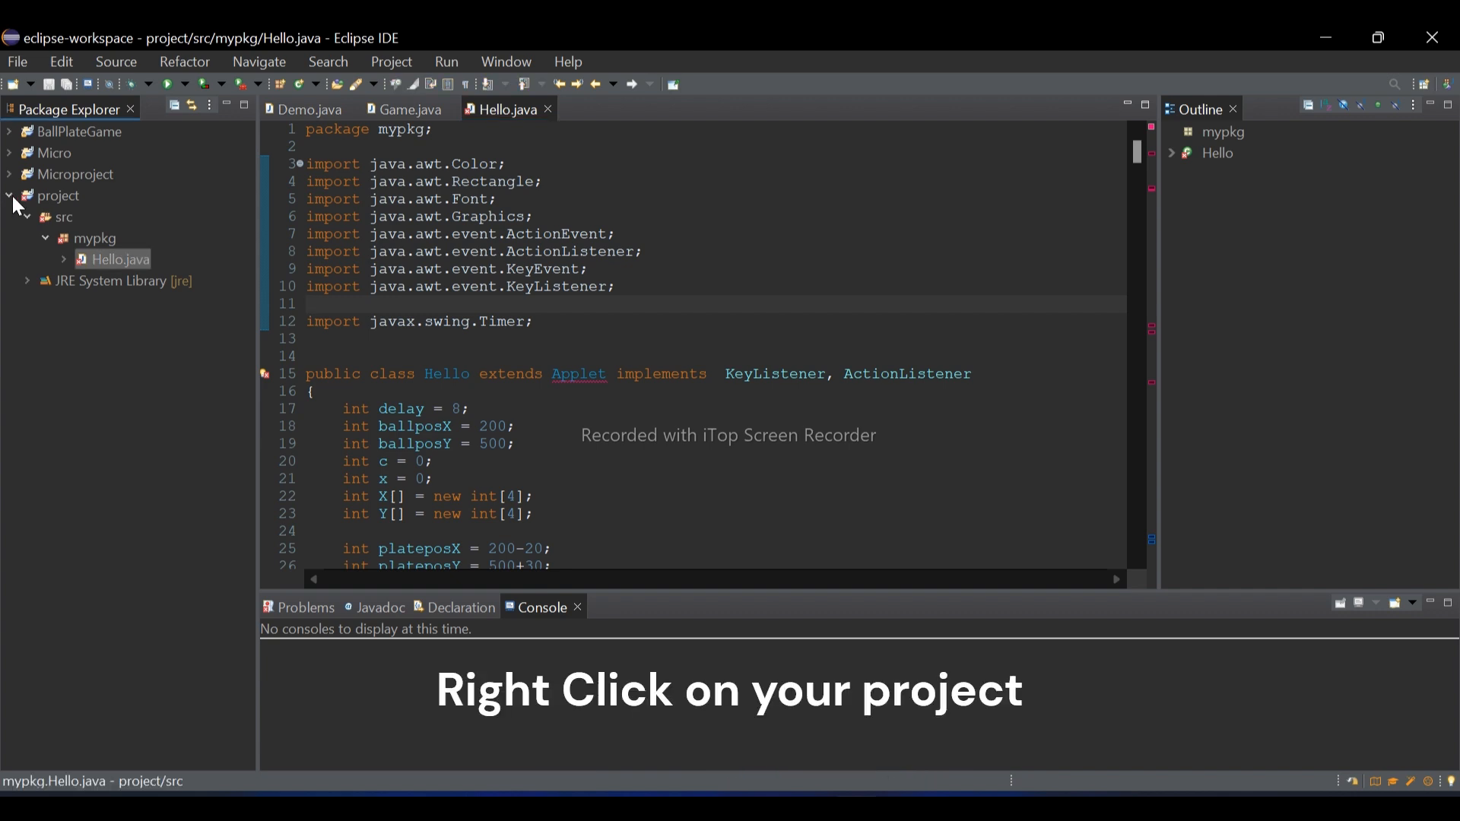
left_click(10, 197)
right_click(43, 195)
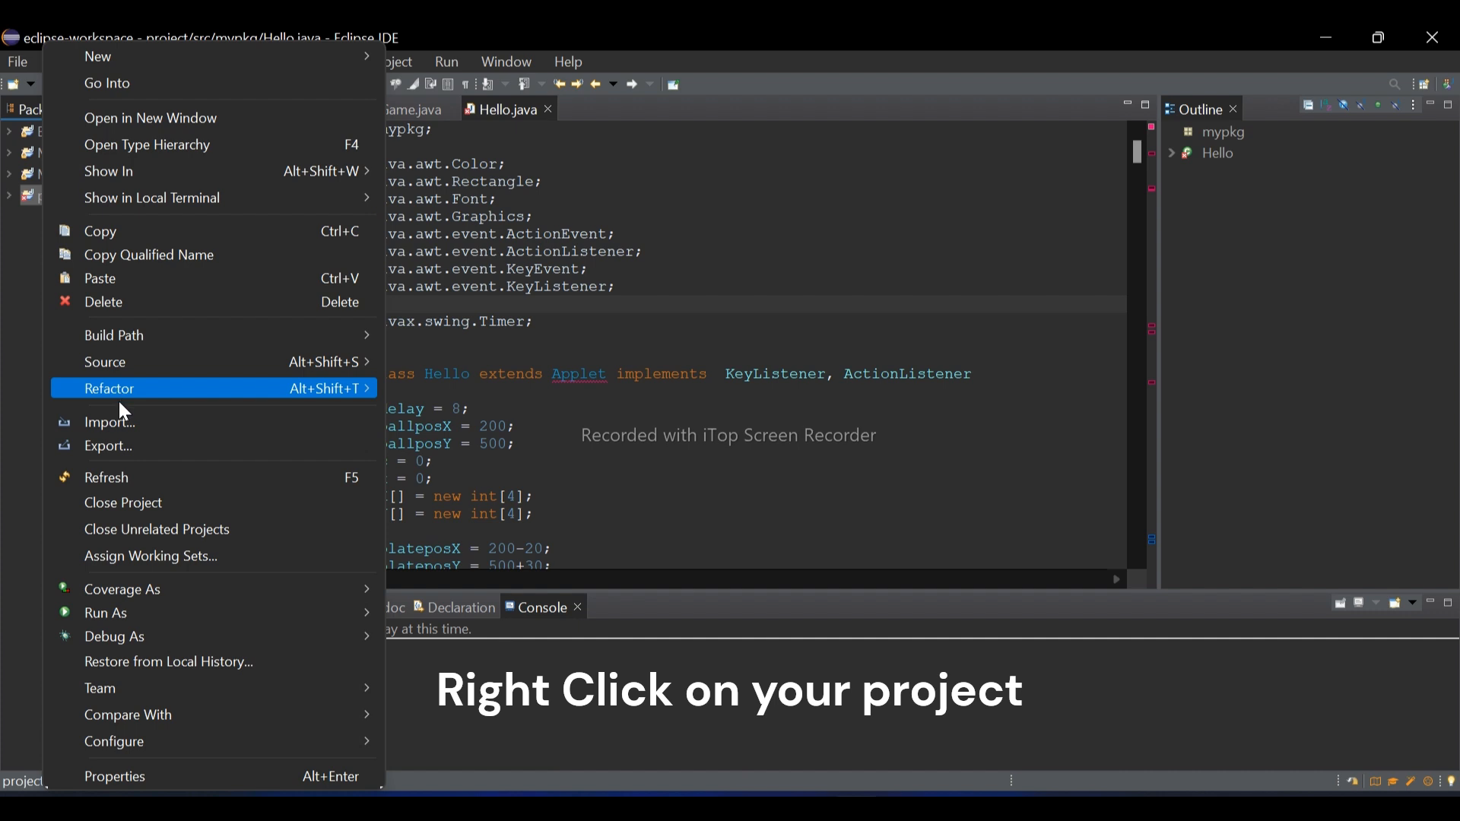
left_click(140, 446)
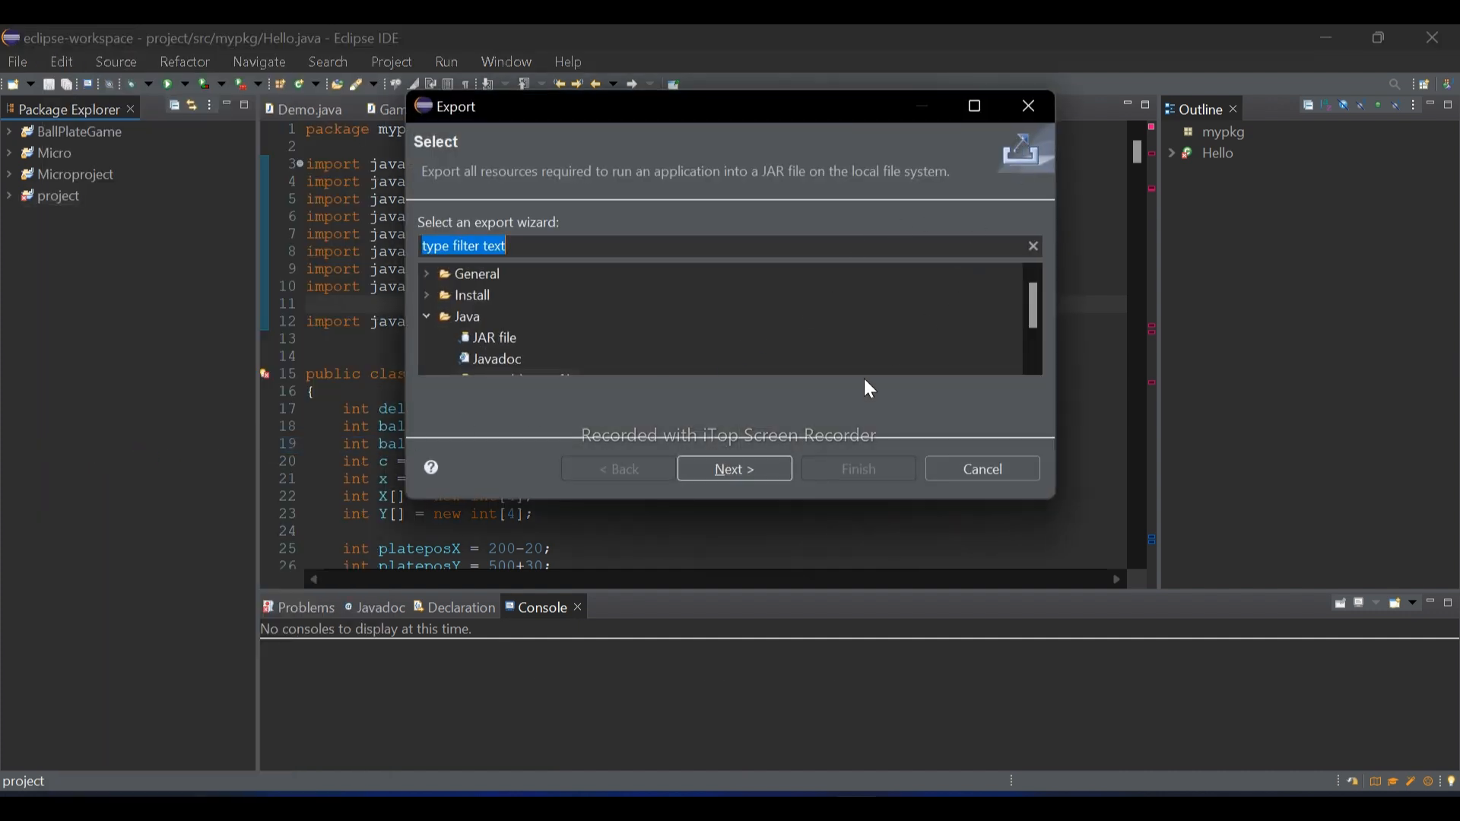
left_click(773, 469)
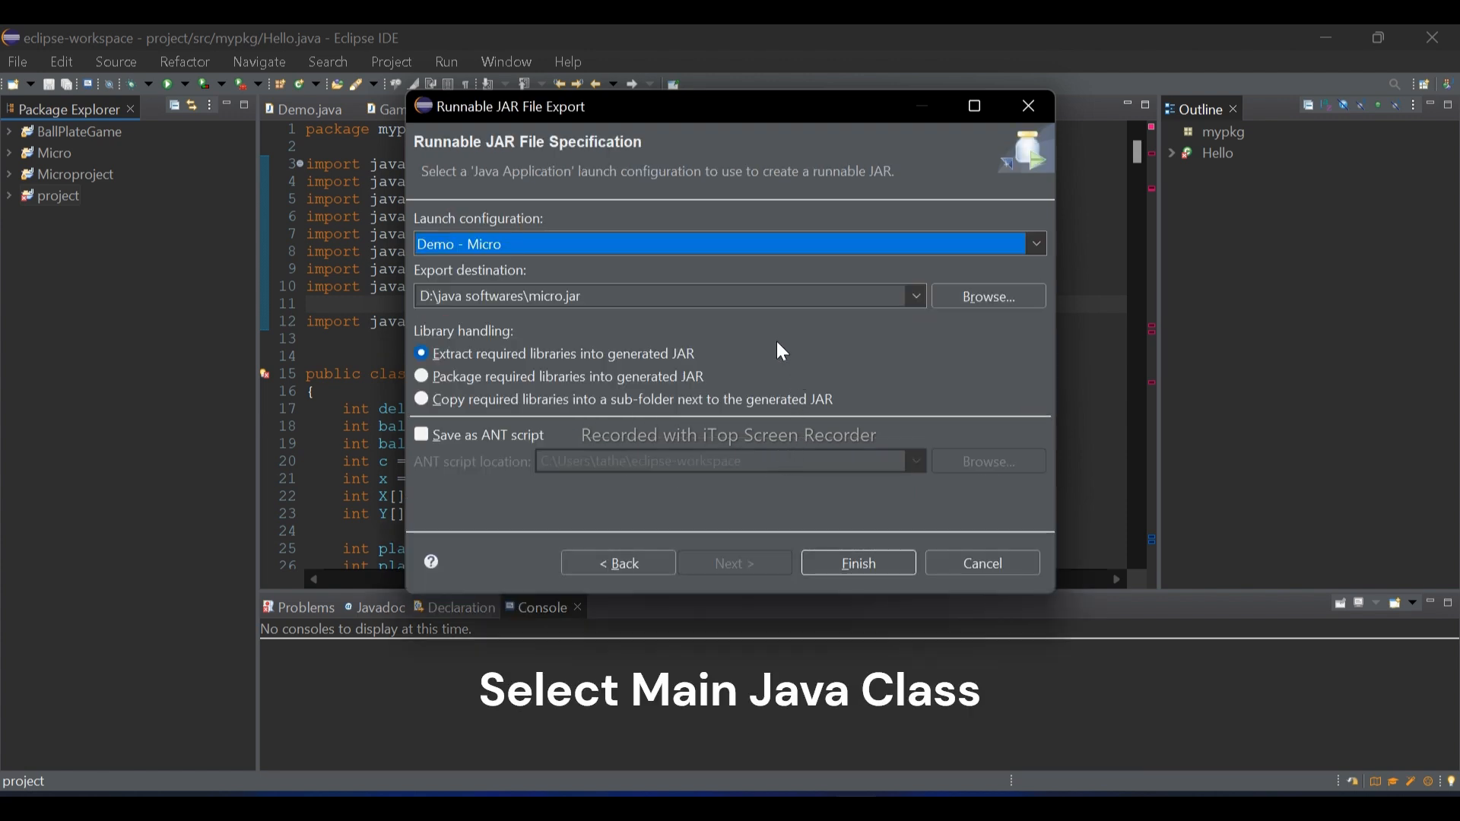
Choose the Demo - Micro launch configuration and set the export destination to a file named mysoftware in D:\java softwares
left_click(1036, 247)
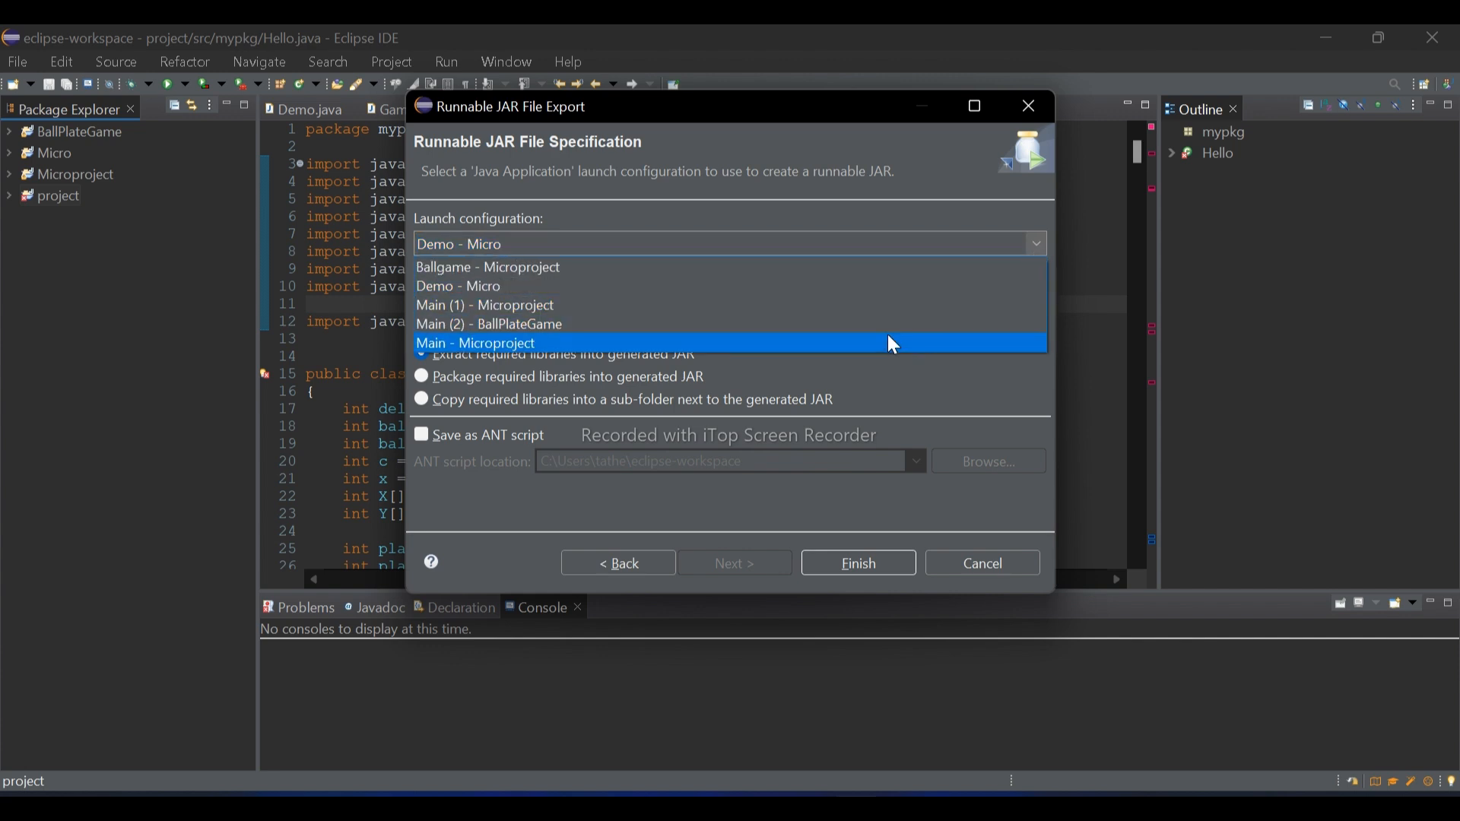
left_click(705, 291)
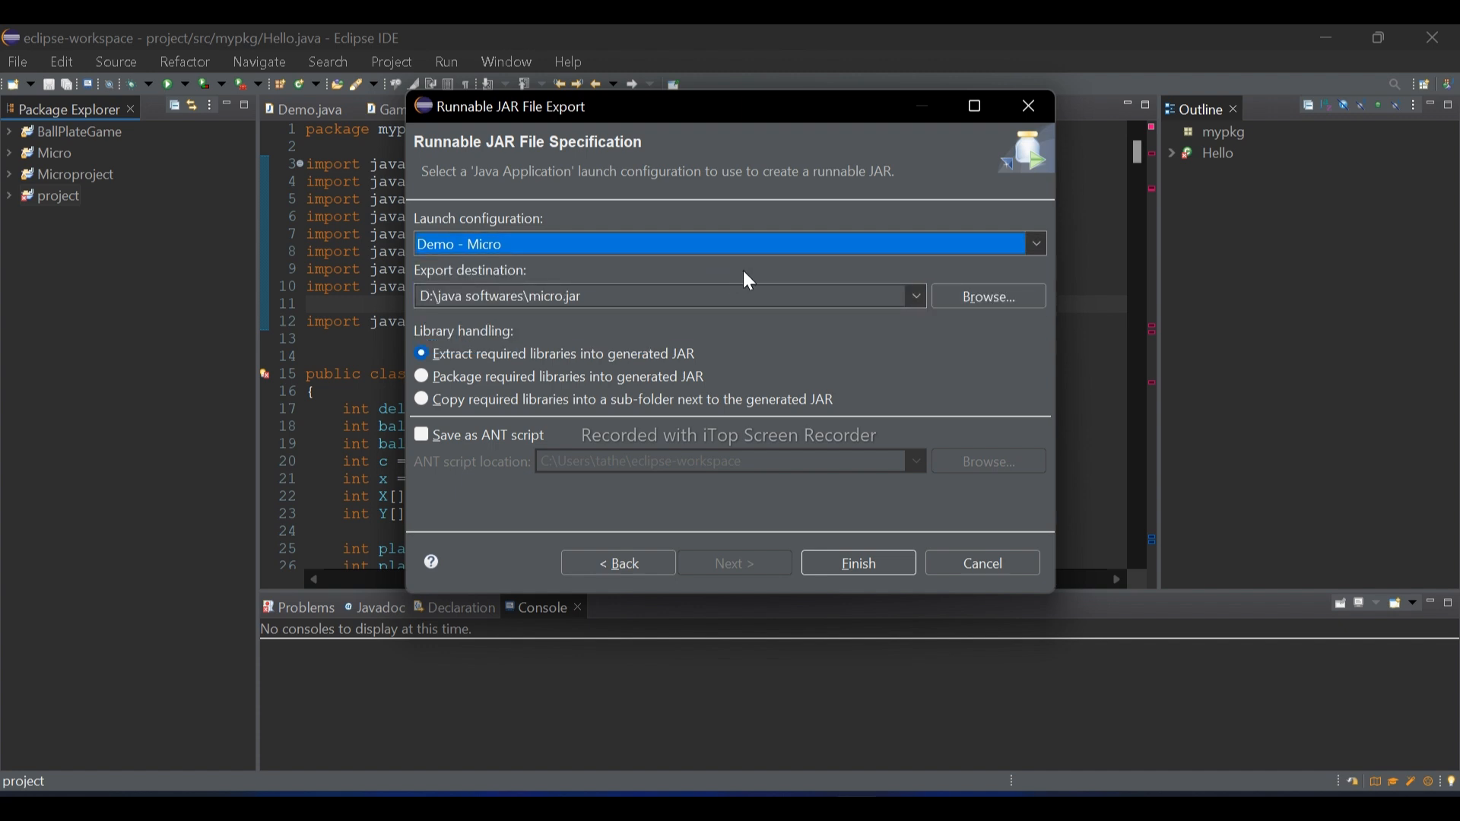
left_click(883, 292)
left_click(883, 292)
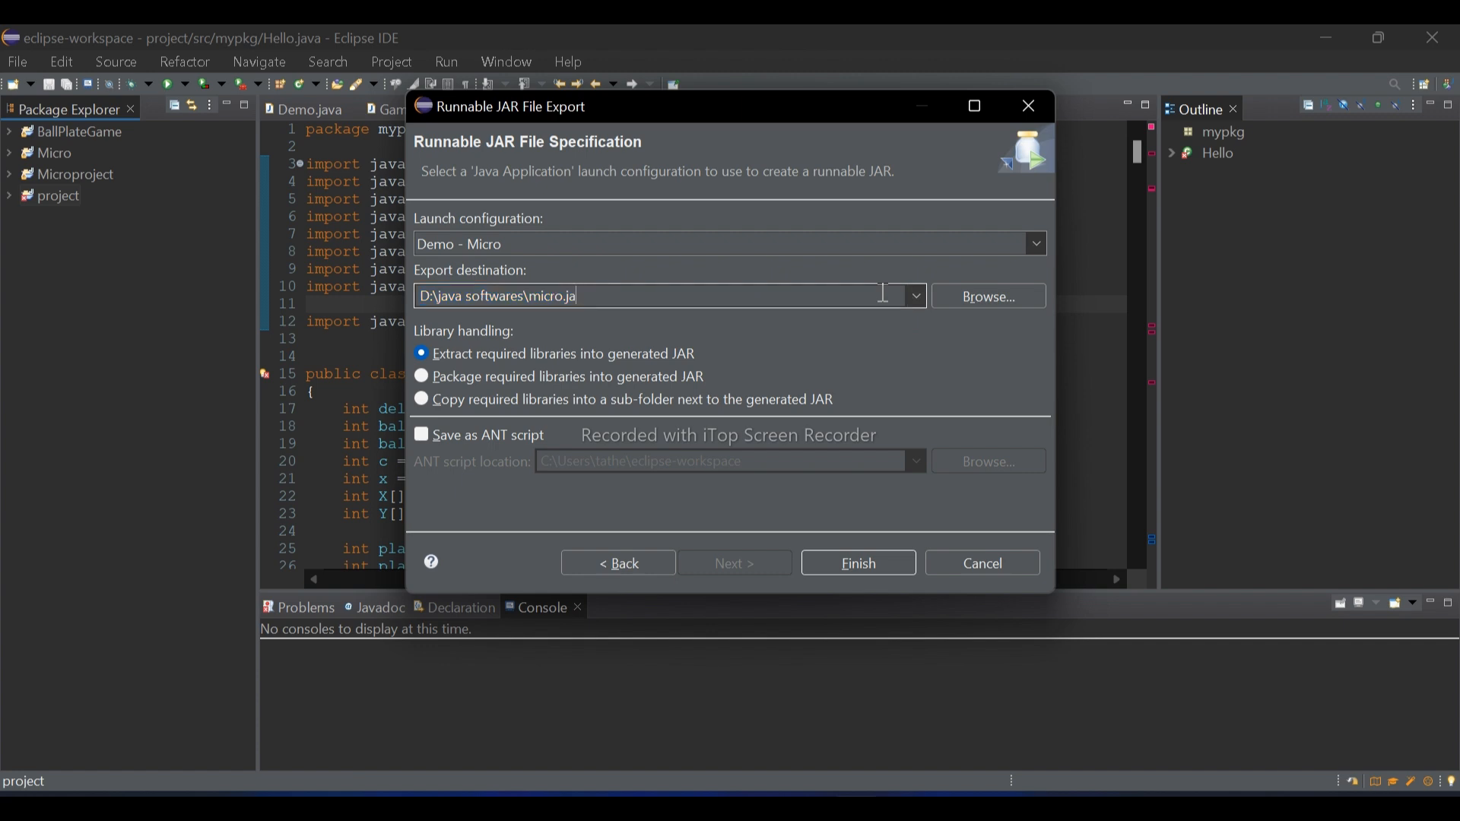
key("BackSpace")
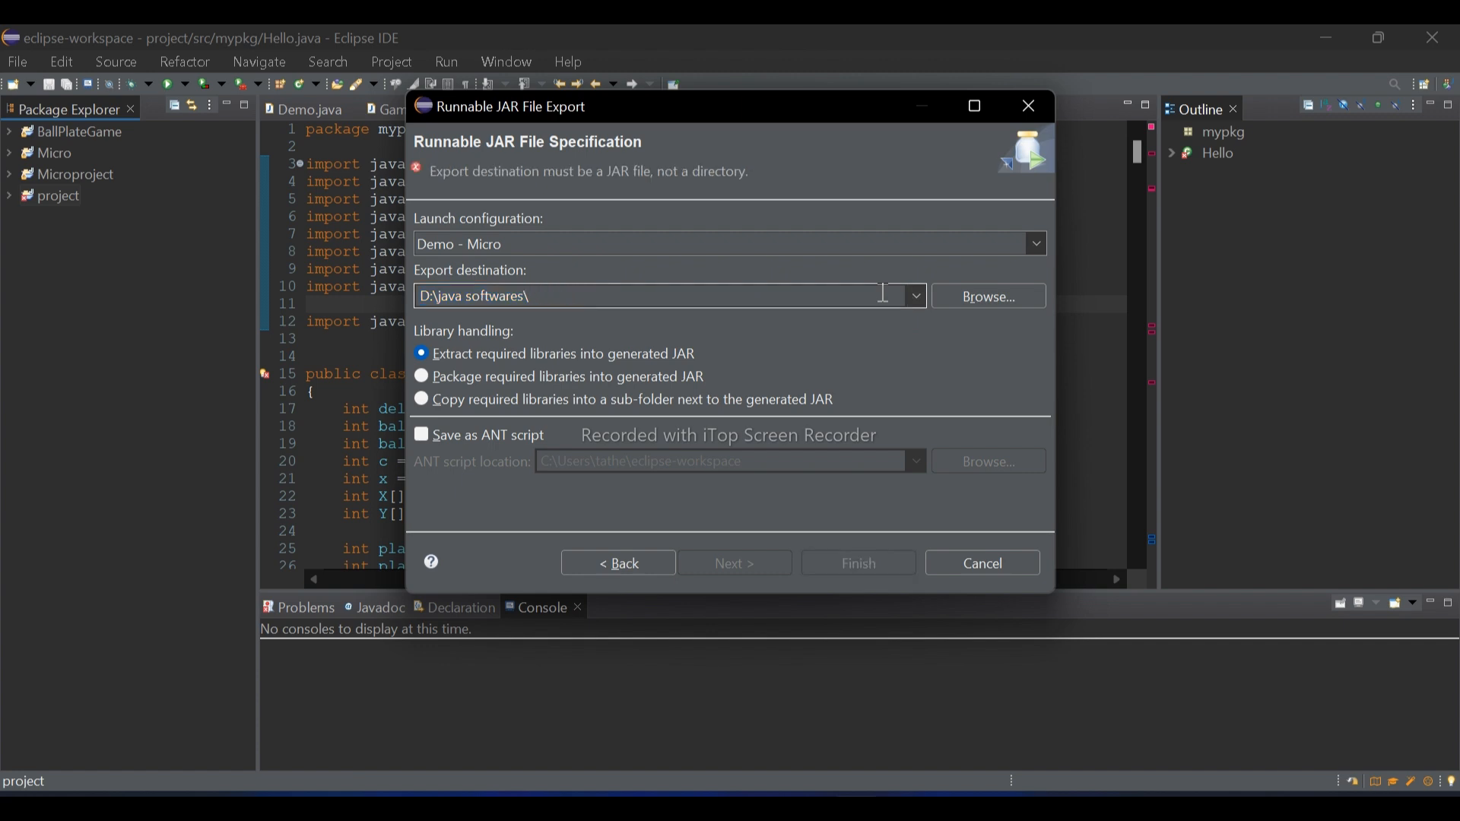
type("software")
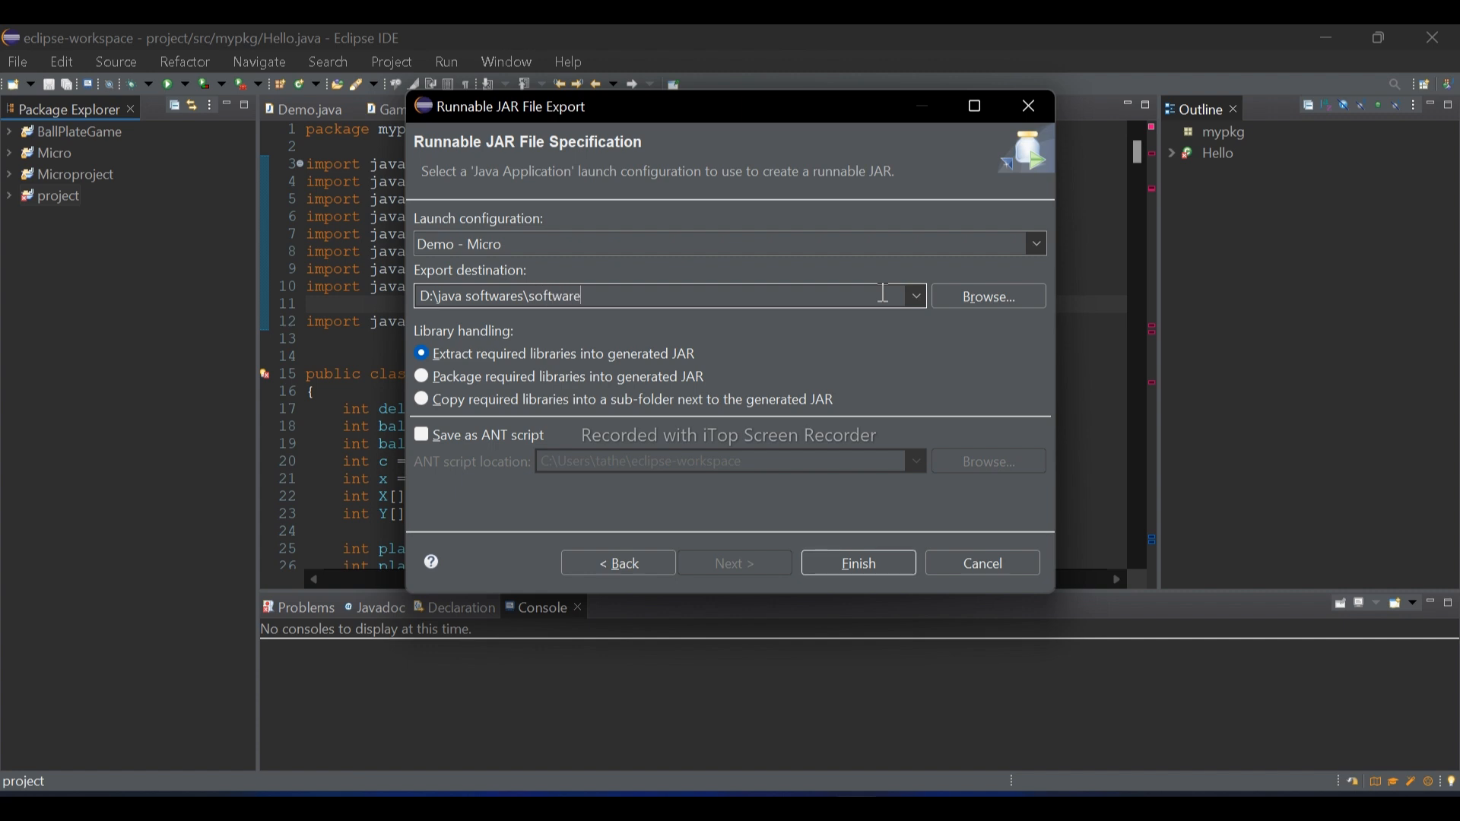
type("my")
Run the runnable JAR export, view the warning details and dismiss the message
left_click(896, 563)
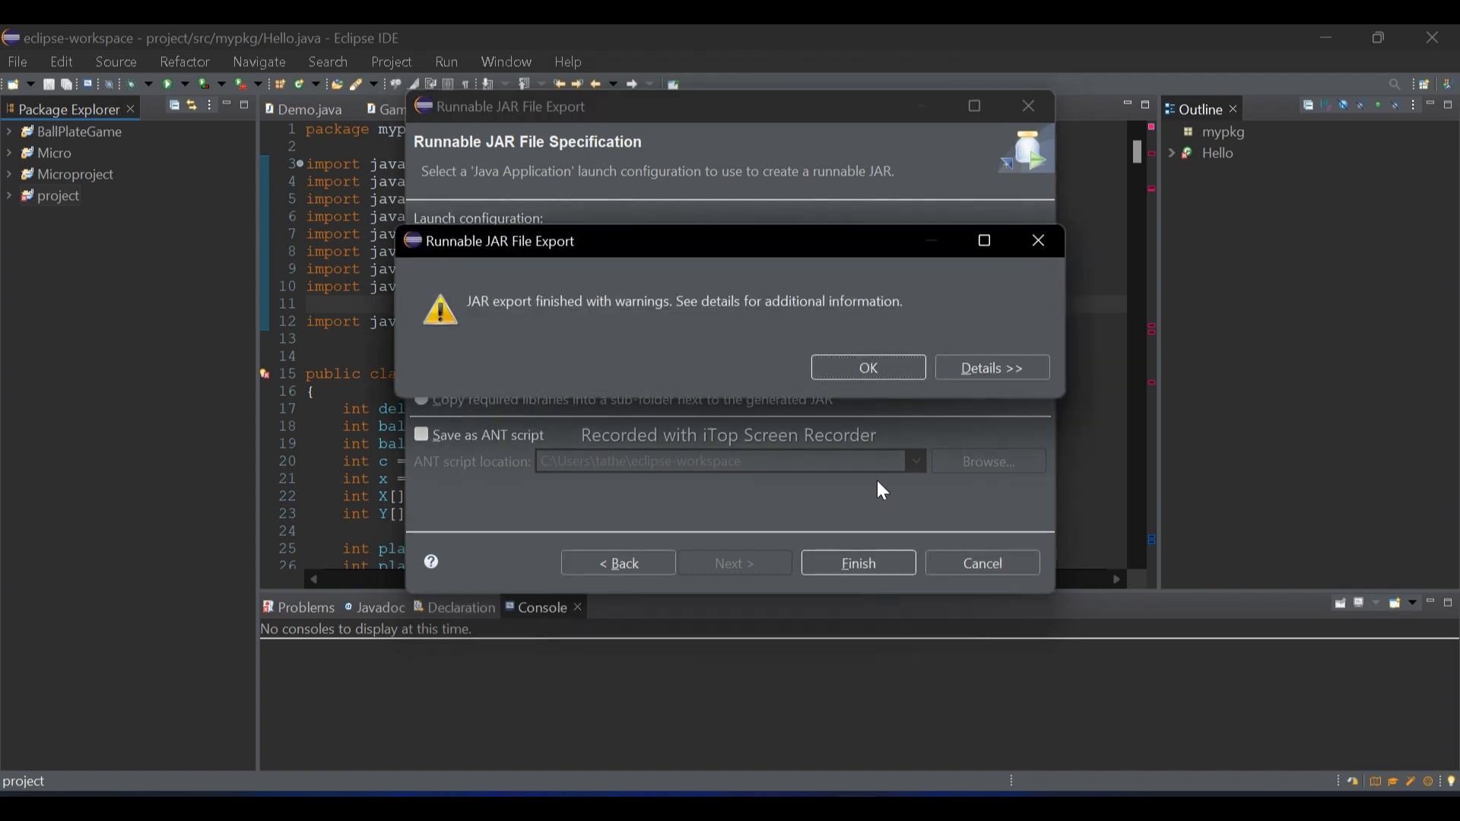
left_click(992, 366)
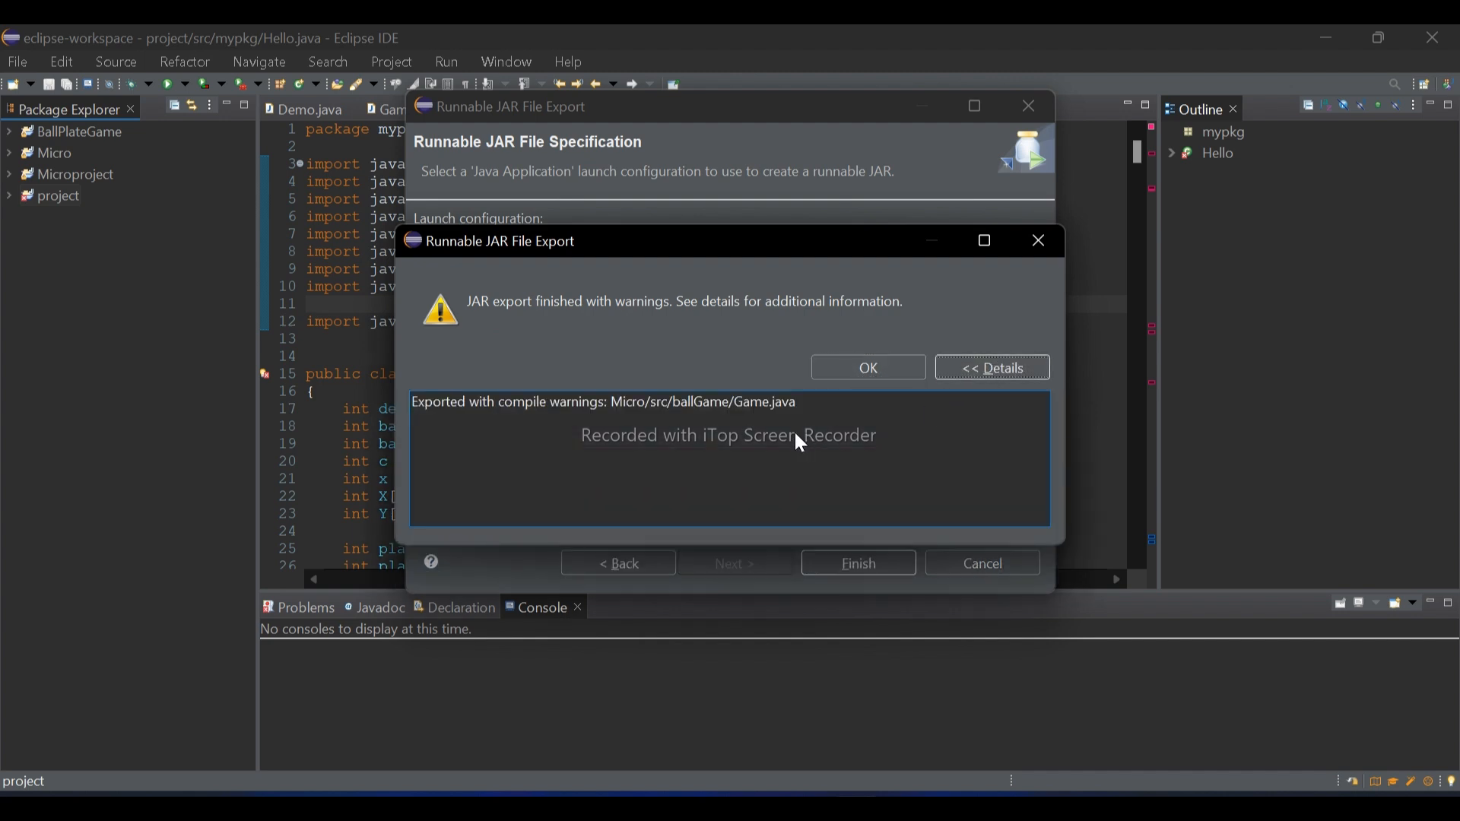
left_click(874, 372)
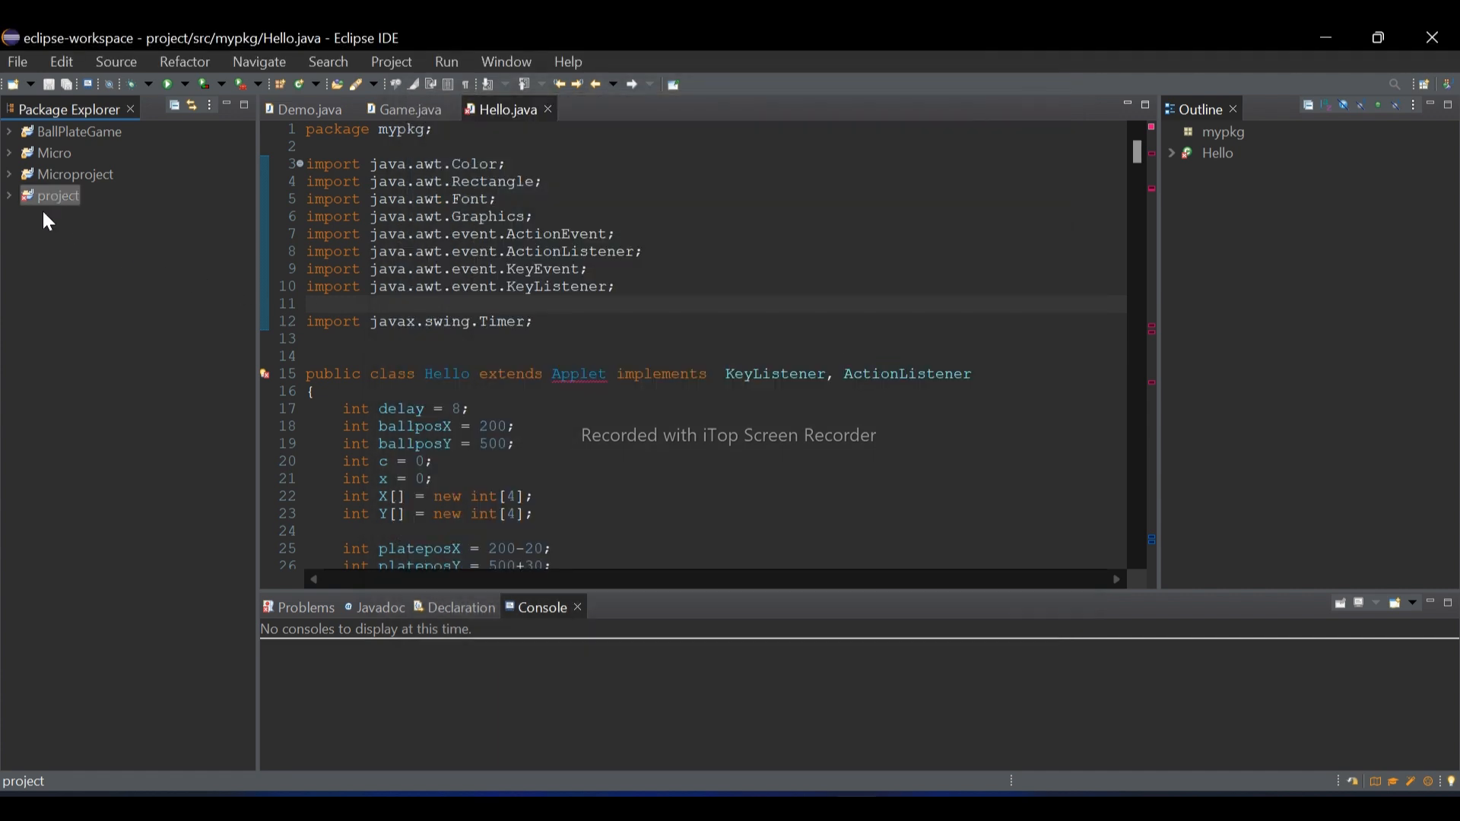
Minimize Eclipse and open the java softwares folder on drive D: in File Explorer
scroll(656, 308, "down", 2)
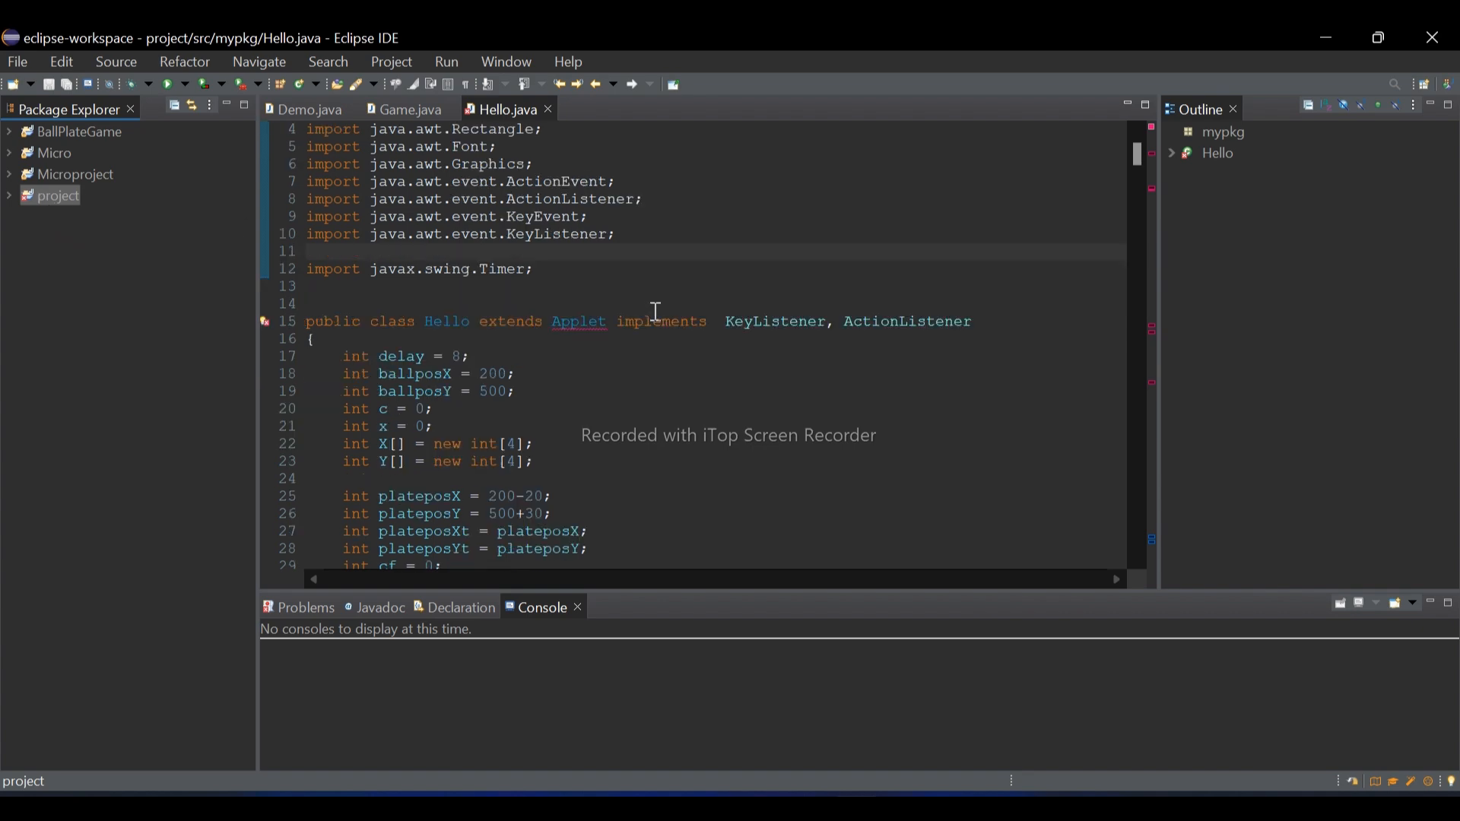
left_click(1343, 43)
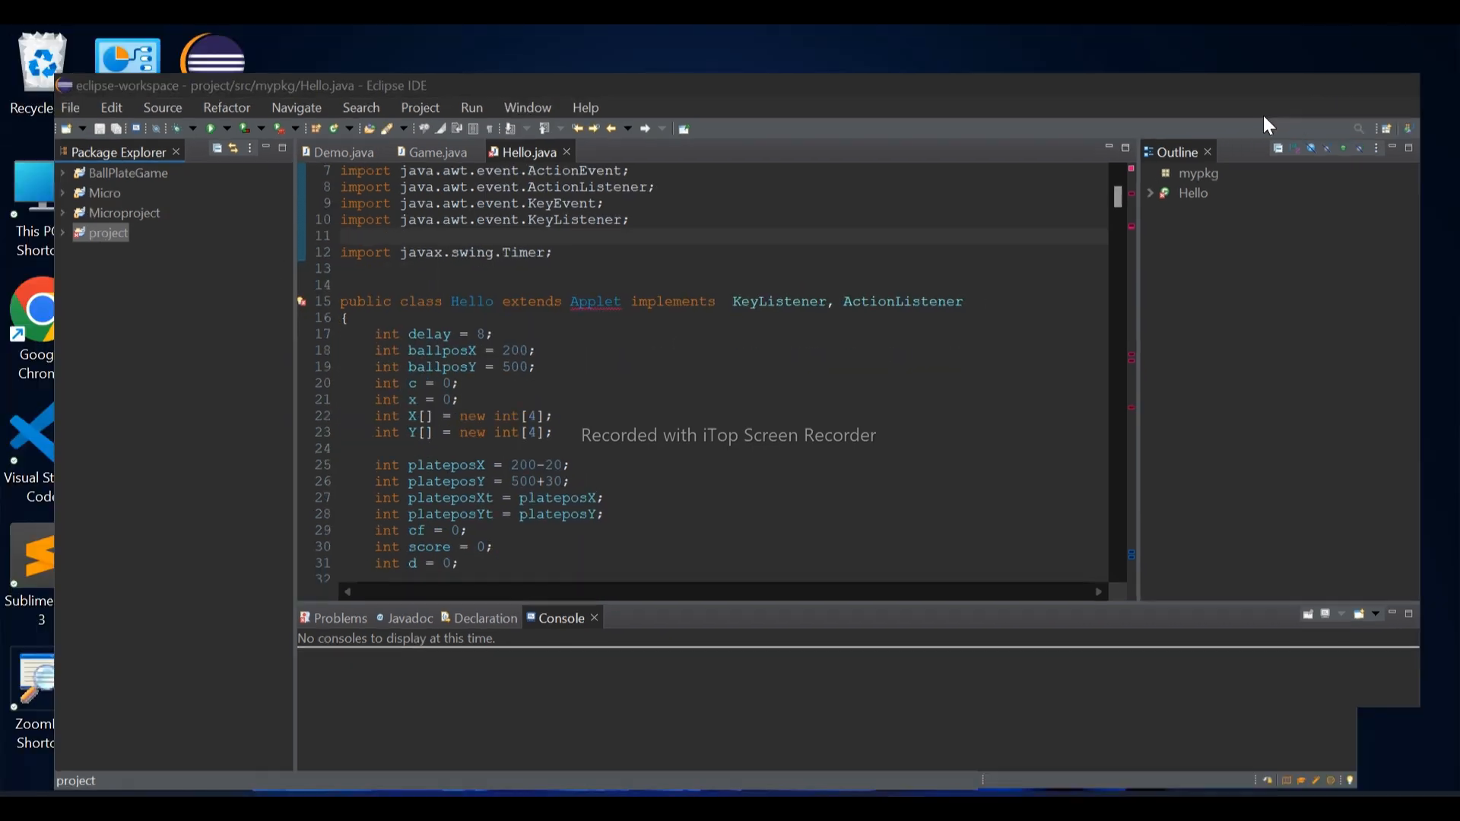
key("super+e")
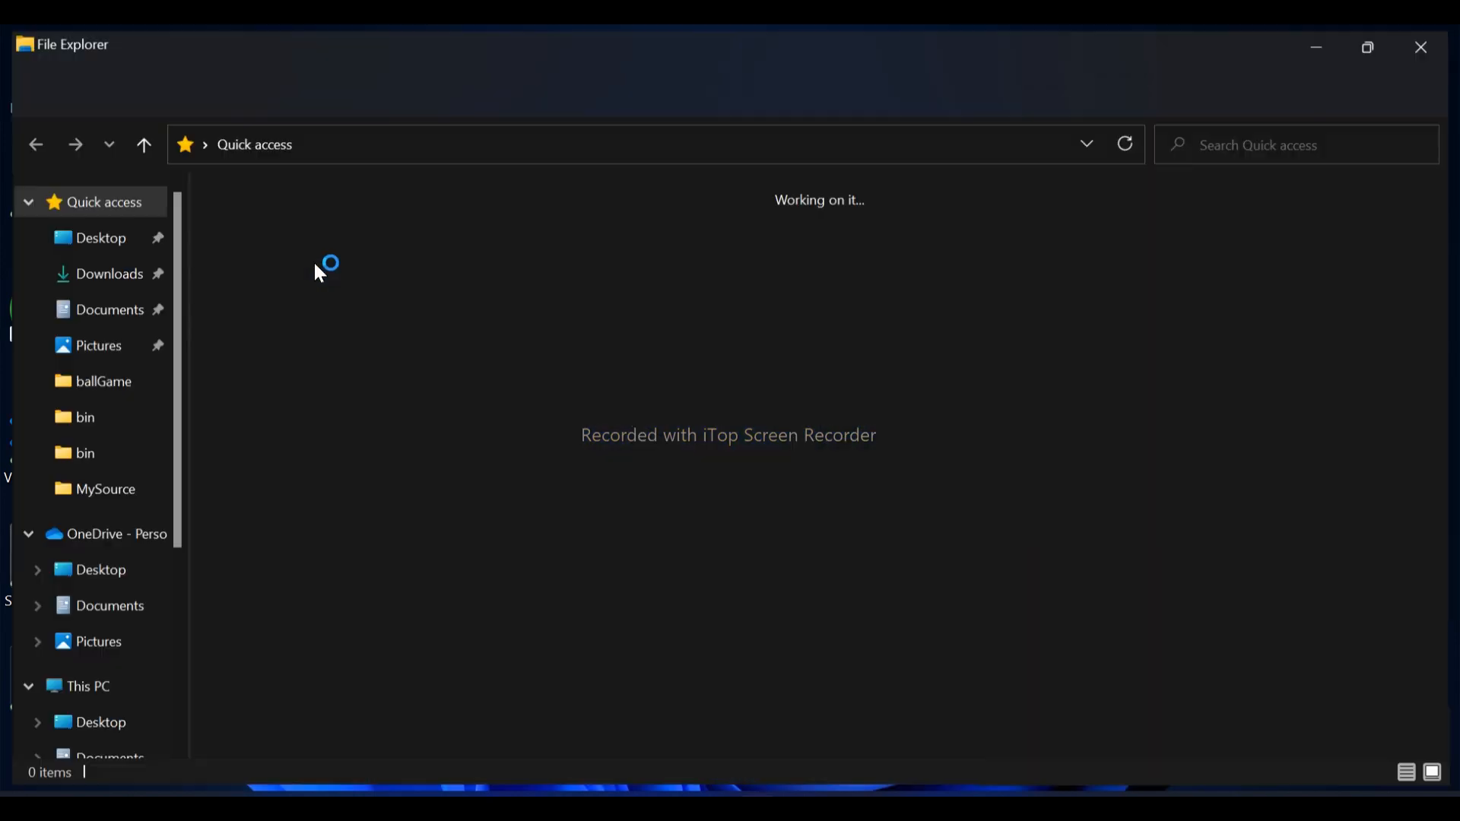
scroll(135, 394, "down", 5)
scroll(129, 481, "down", 2)
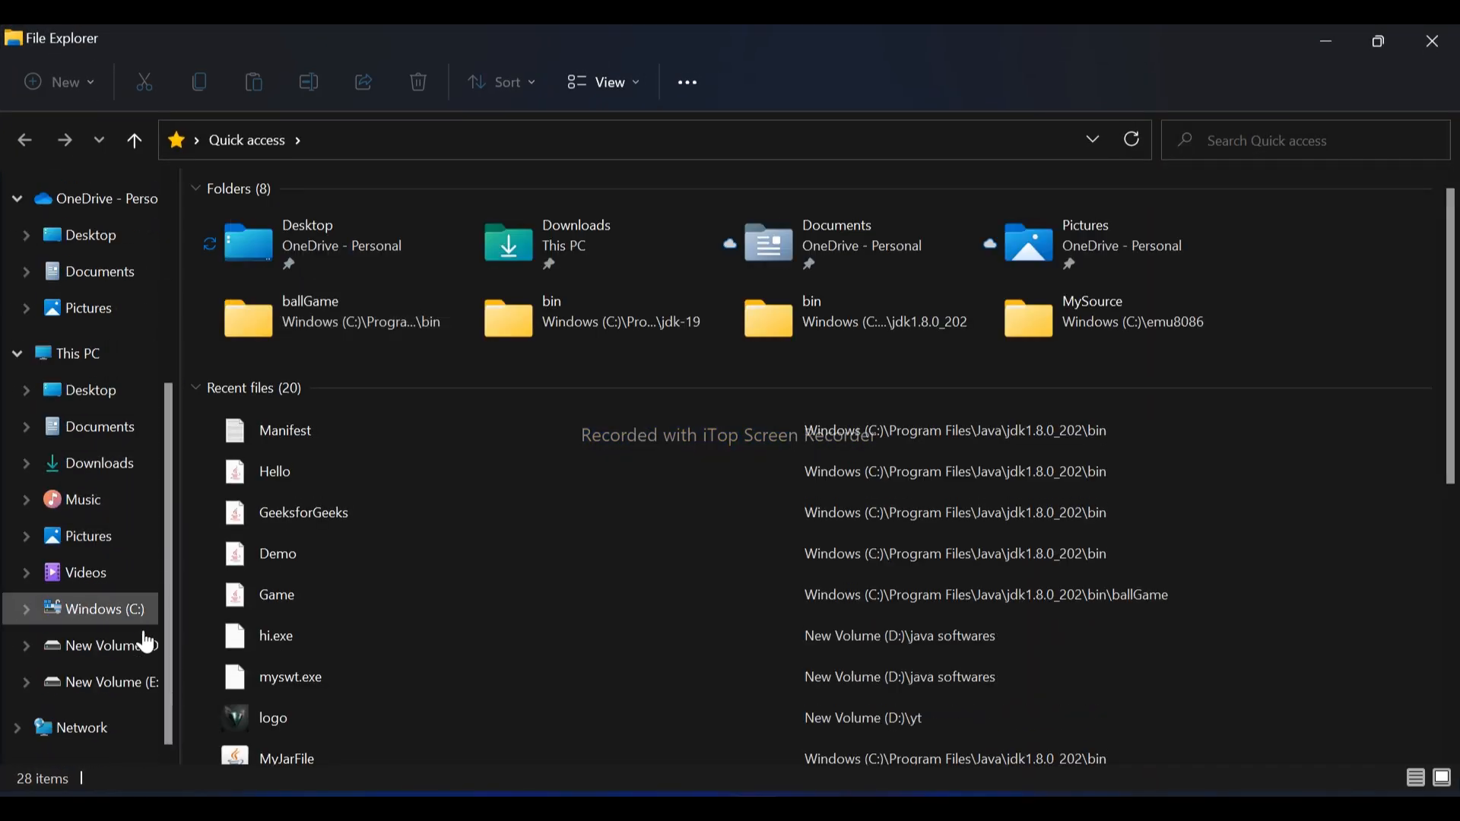
left_click(136, 650)
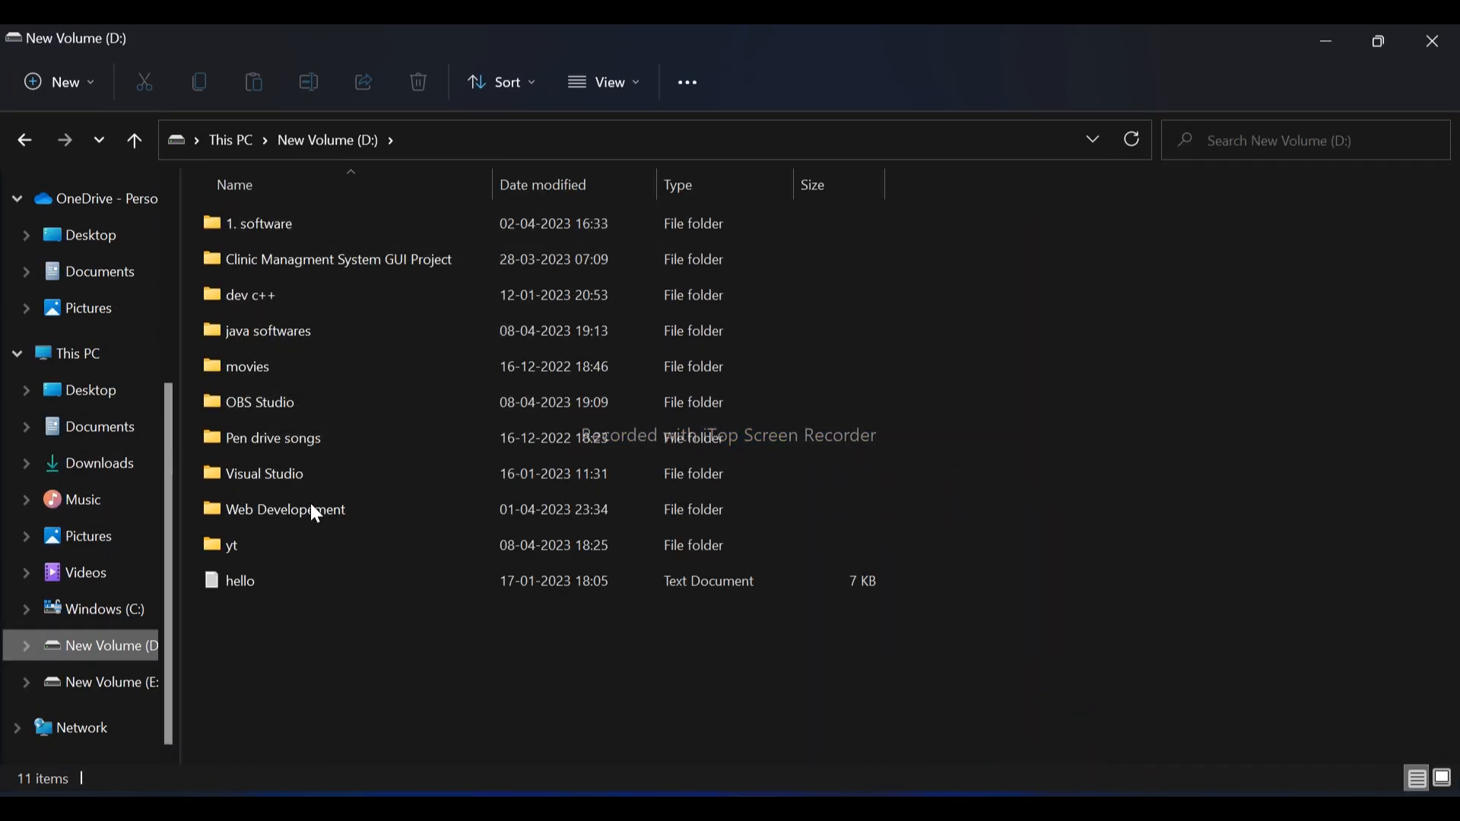
double_click(305, 550)
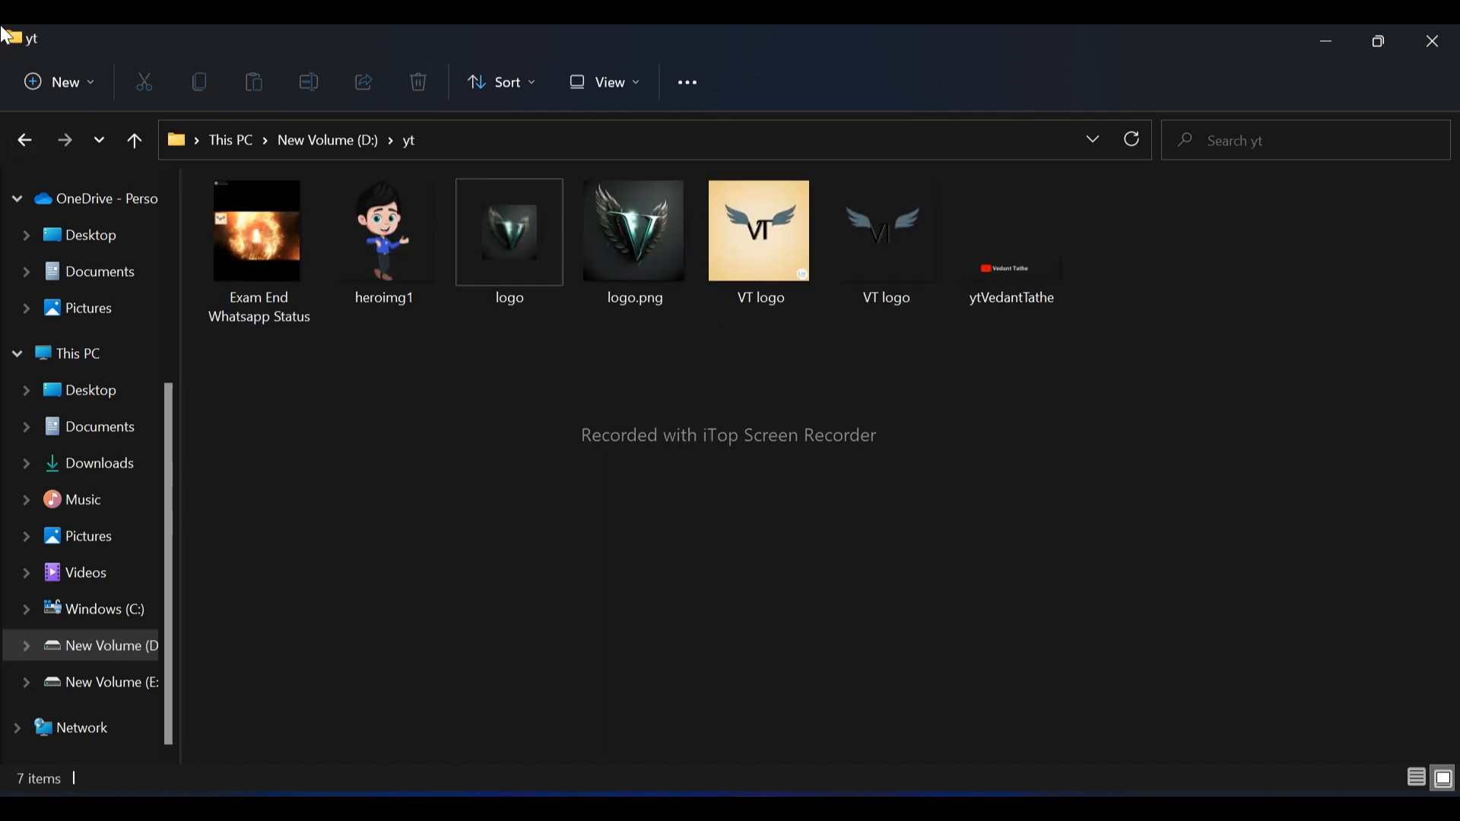
left_click(26, 140)
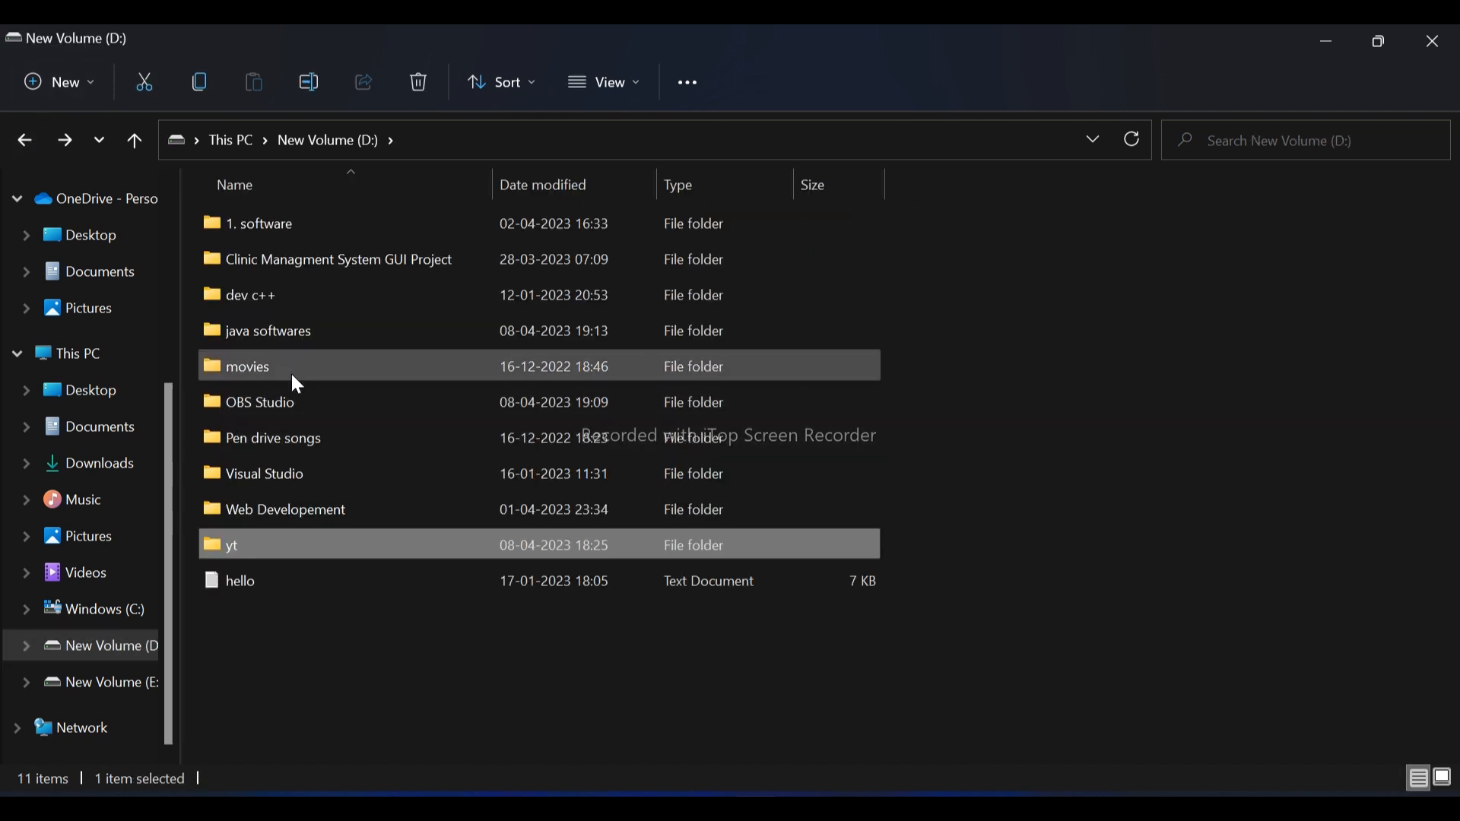
double_click(291, 335)
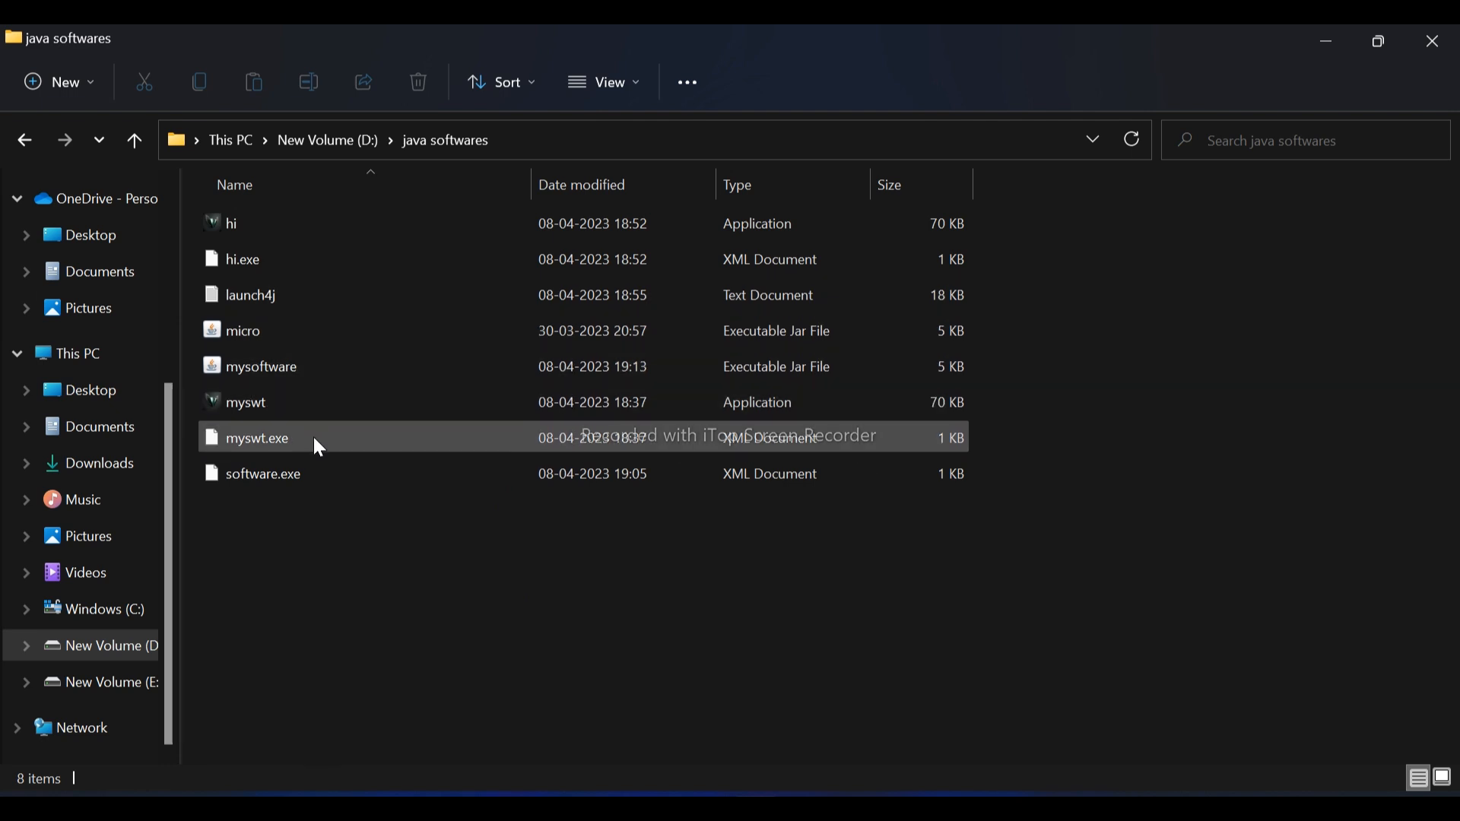
Run the mysoftware JAR file to test it, then close the ball game window
left_click(315, 371)
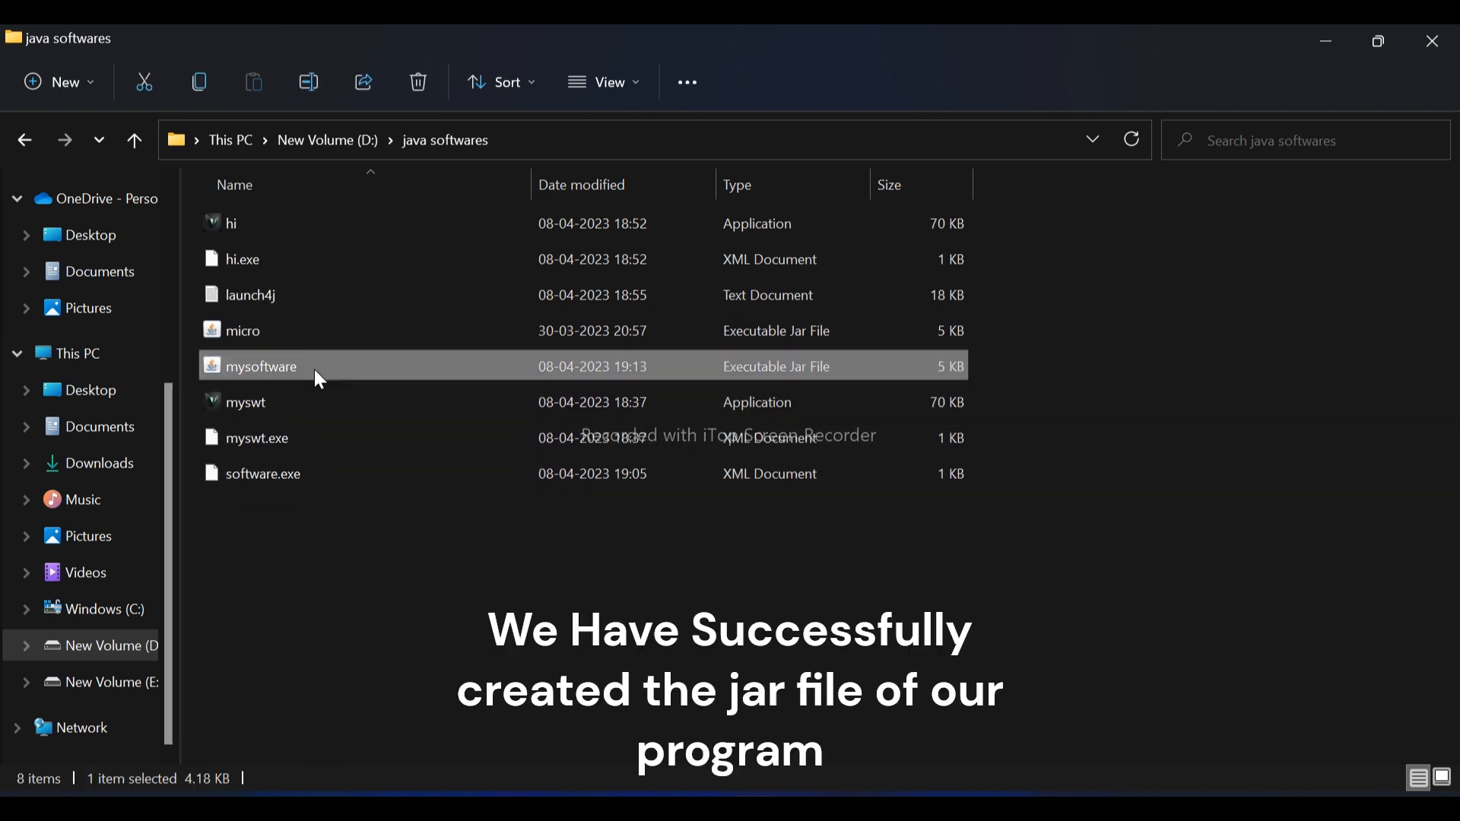
right_click(315, 371)
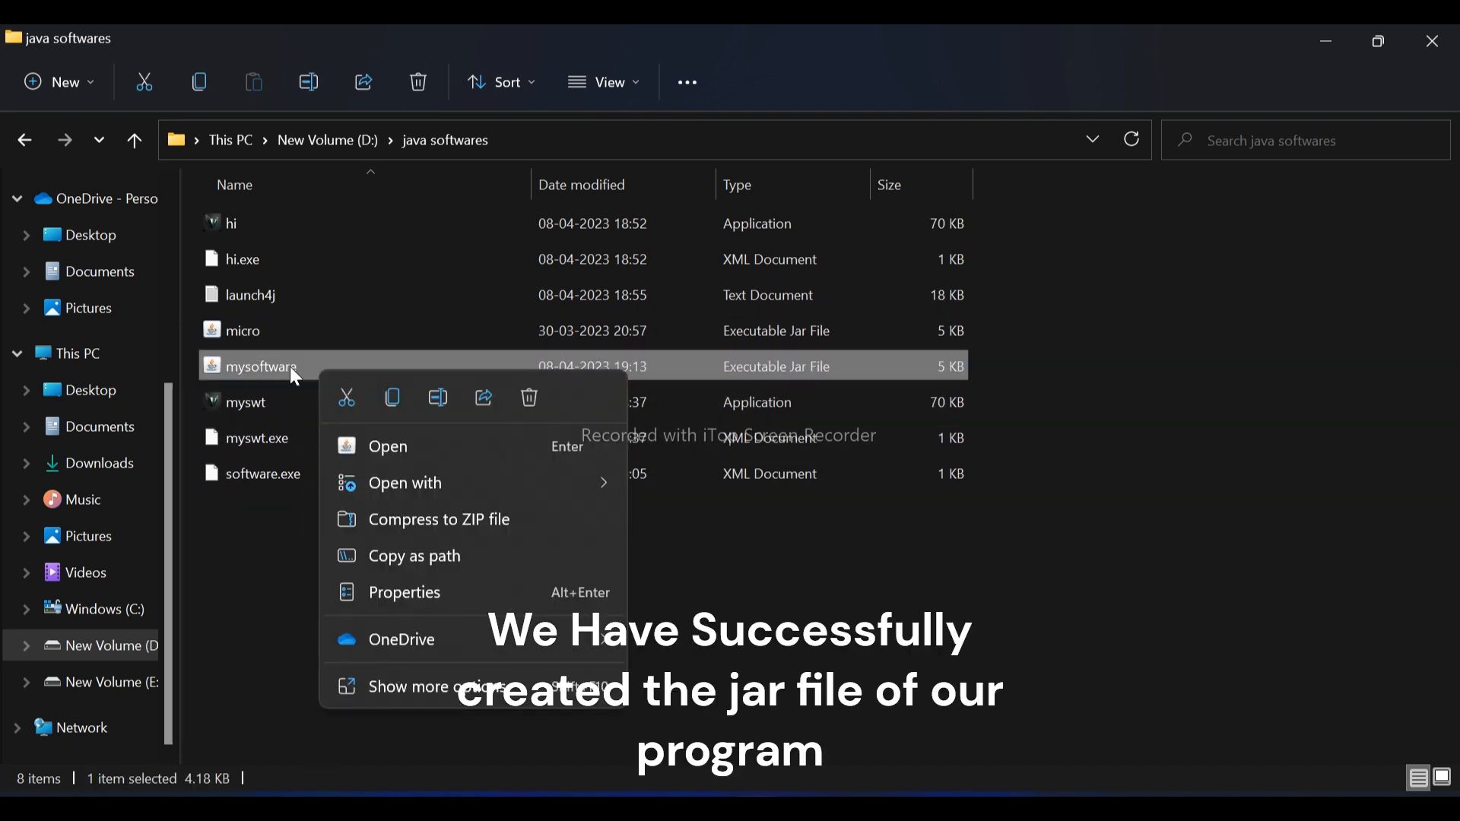
double_click(289, 369)
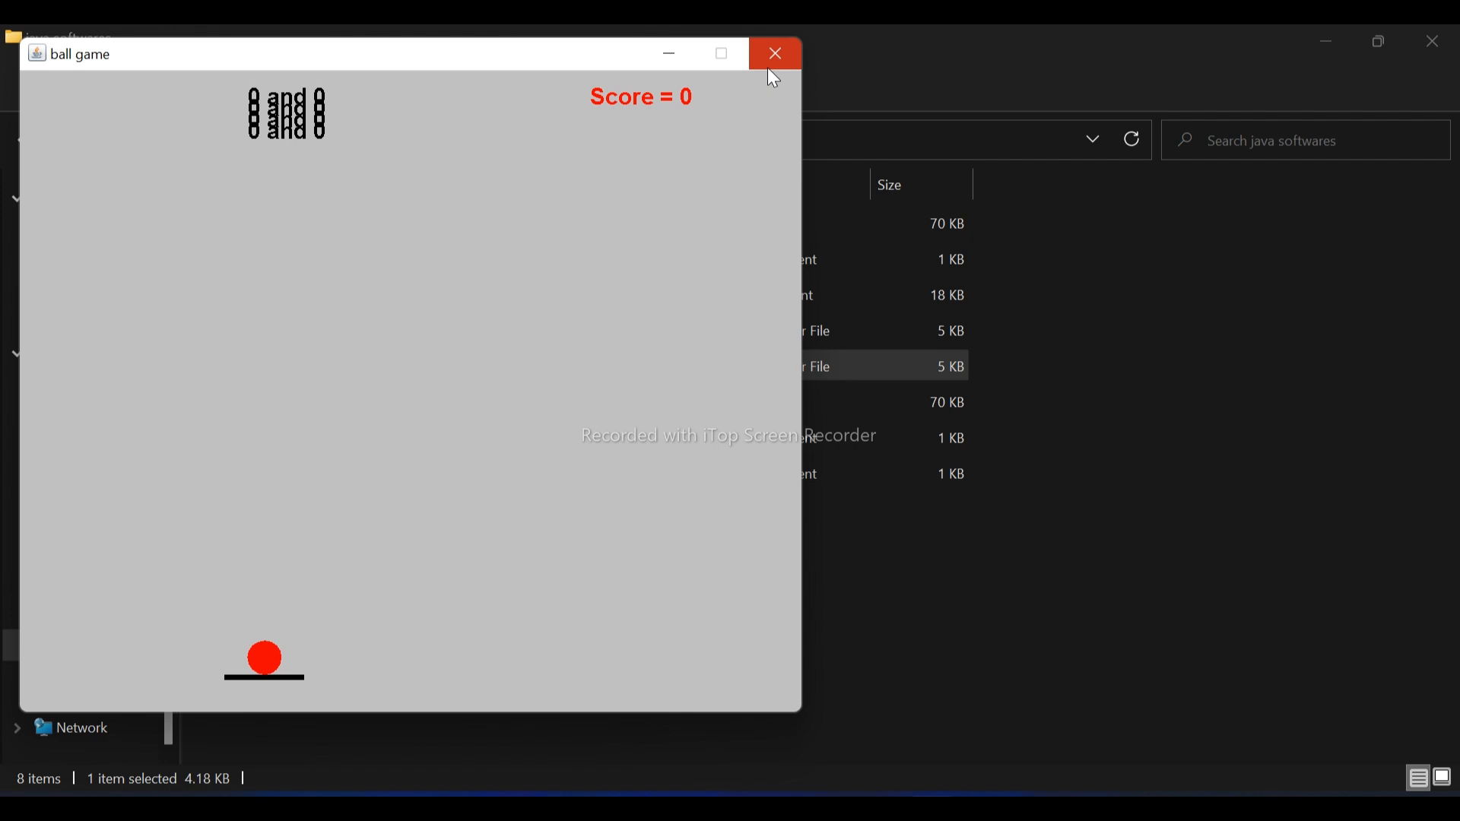
left_click(770, 65)
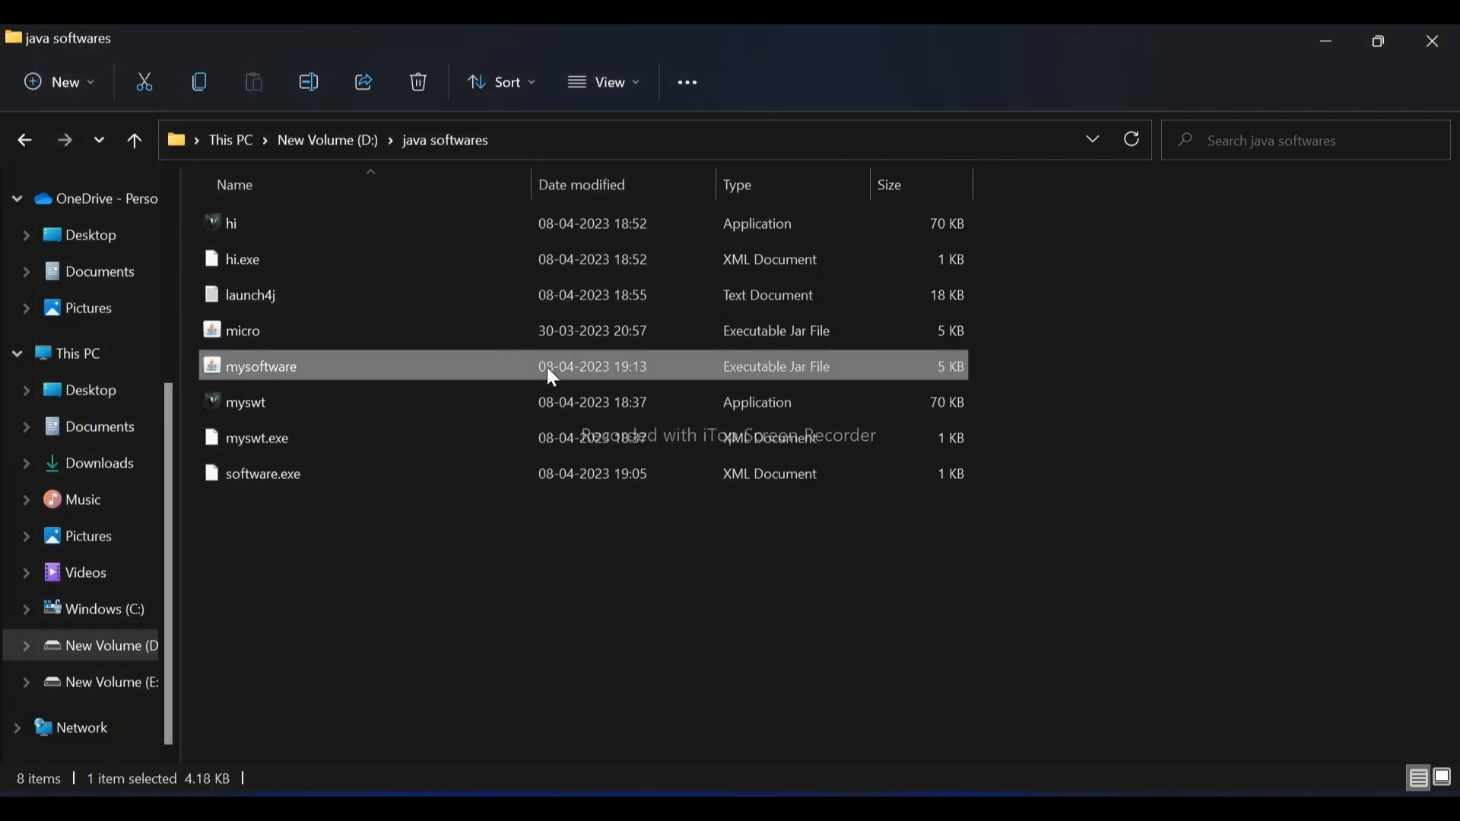
Leave File Explorer, switch to Google Chrome and search for launch4j
key("super")
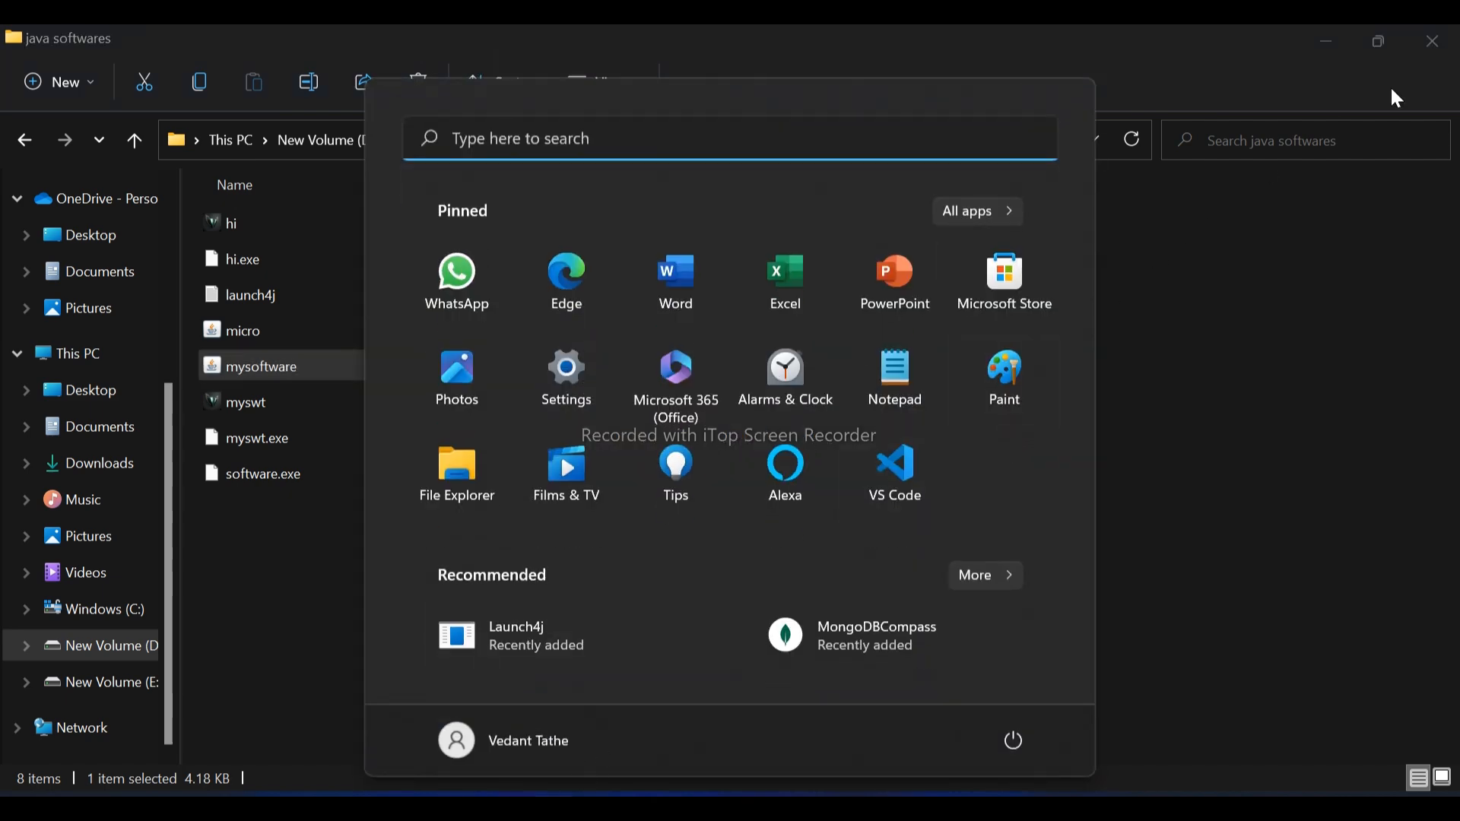
left_click(1369, 39)
left_click(1286, 41)
key("super")
left_click(811, 807)
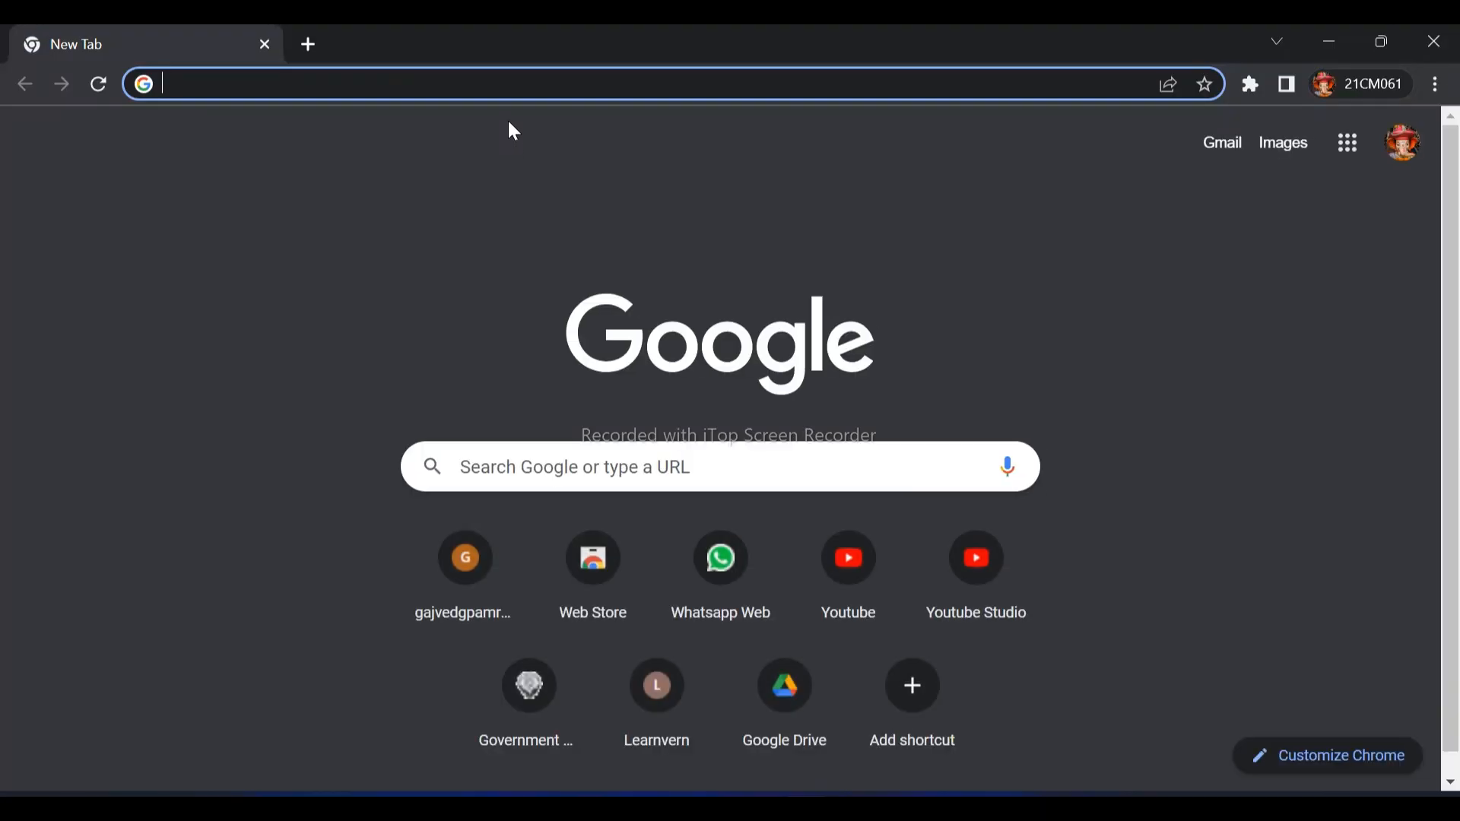
type("lau")
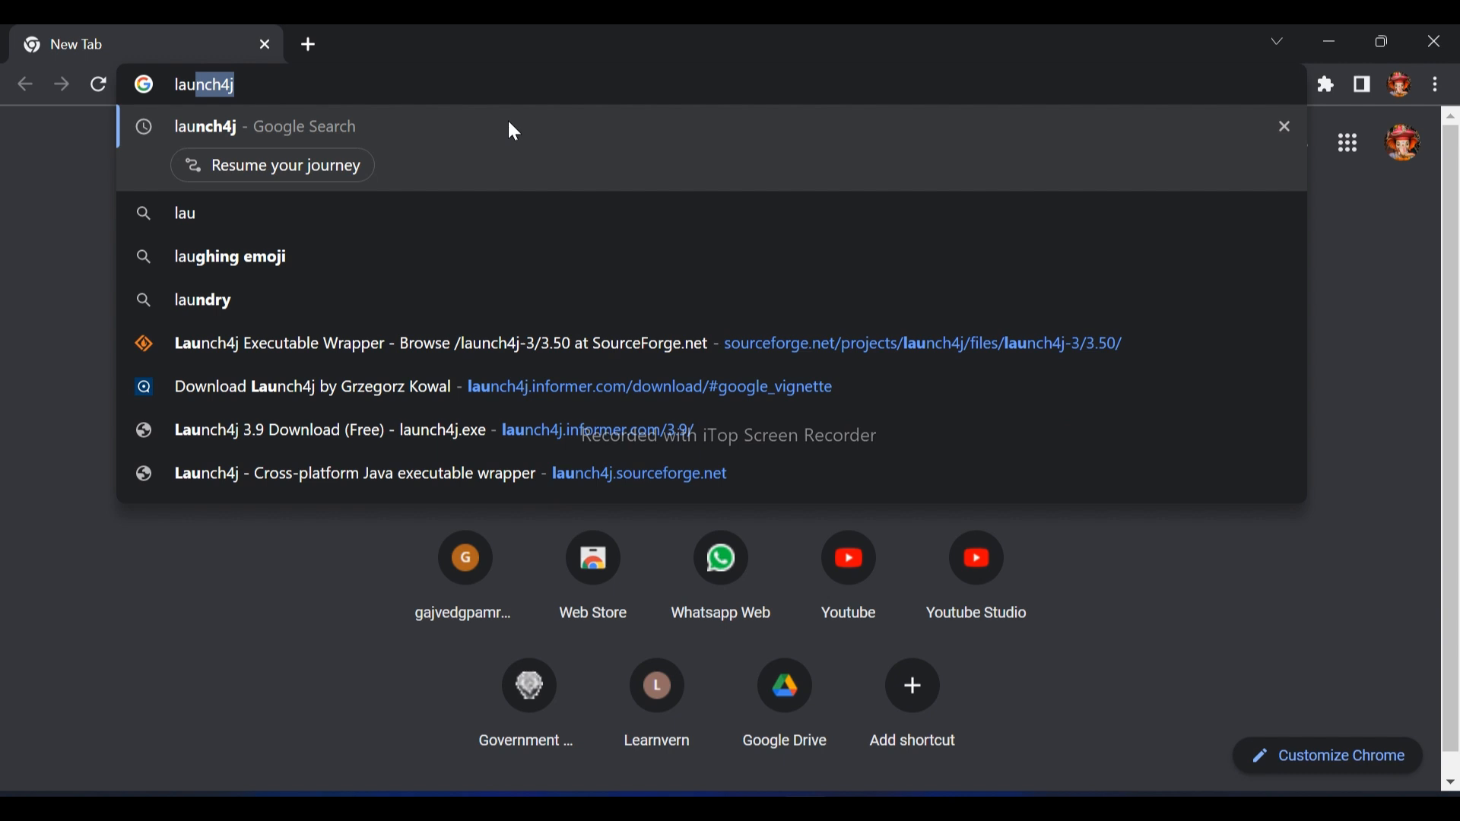
key("Return")
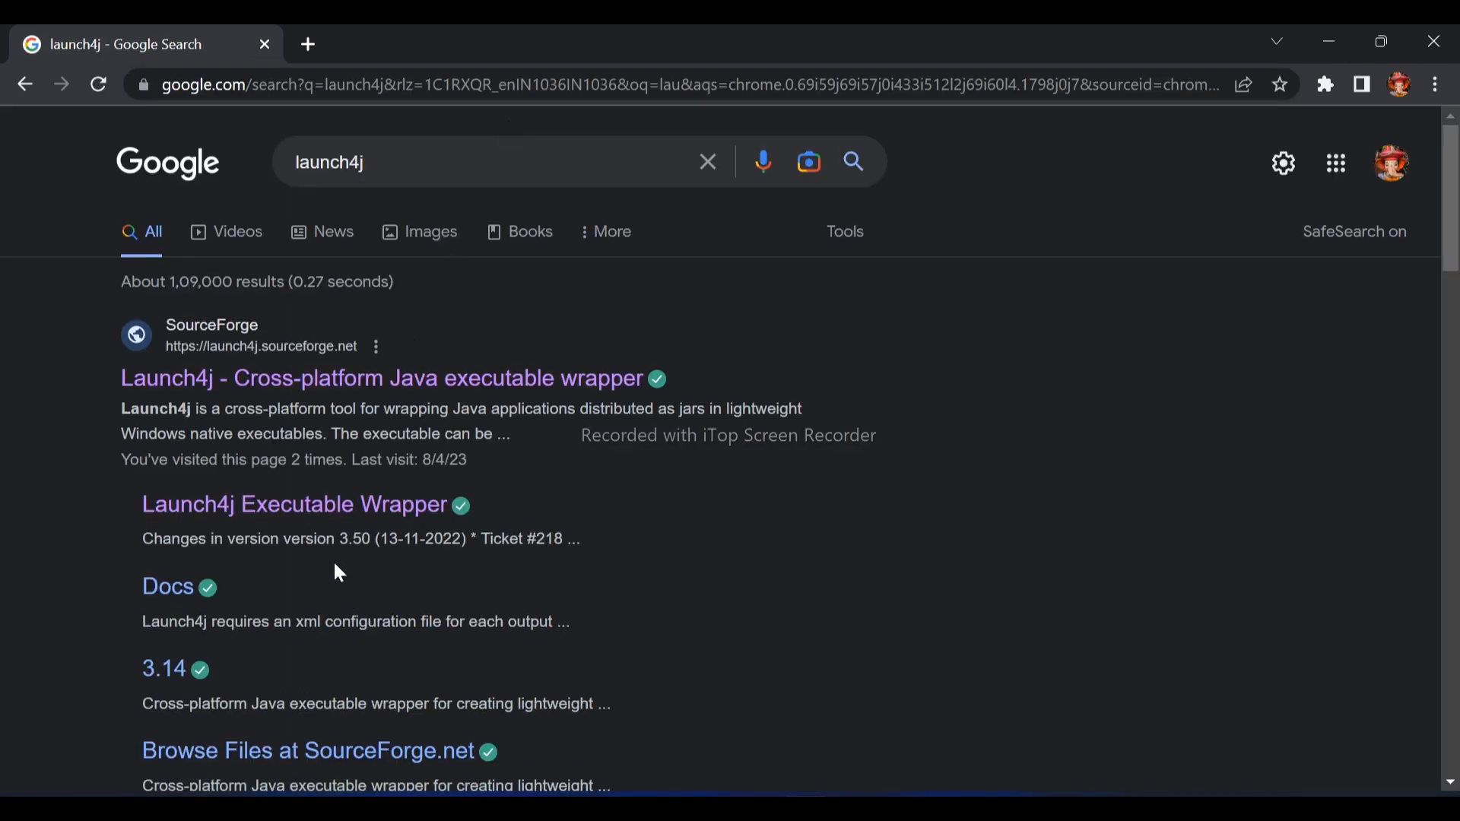
Open the Launch4j Executable Wrapper search result and download launch4j-3.50-win32.exe from SourceForge
left_click(306, 520)
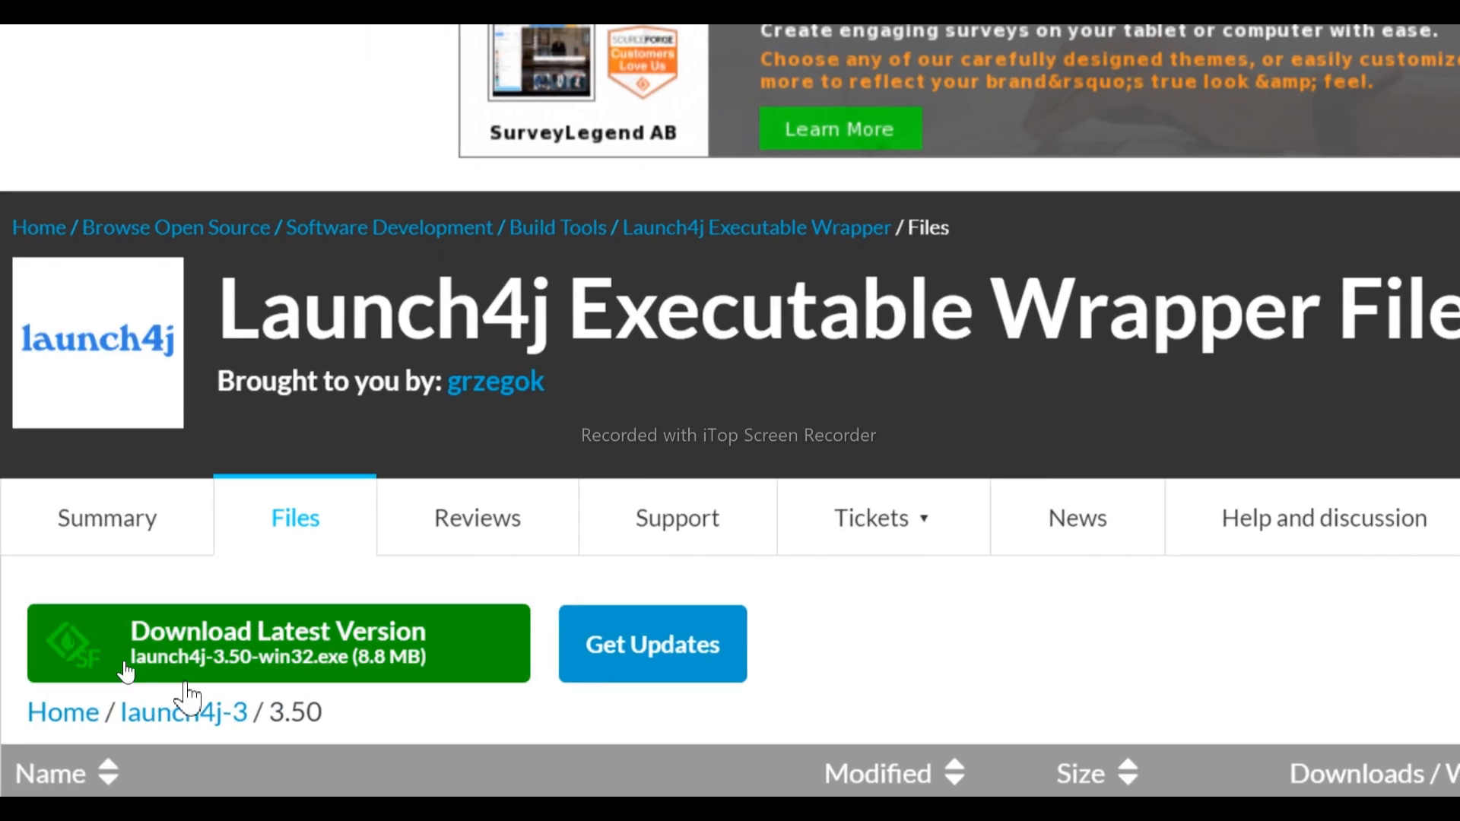
left_click(213, 669)
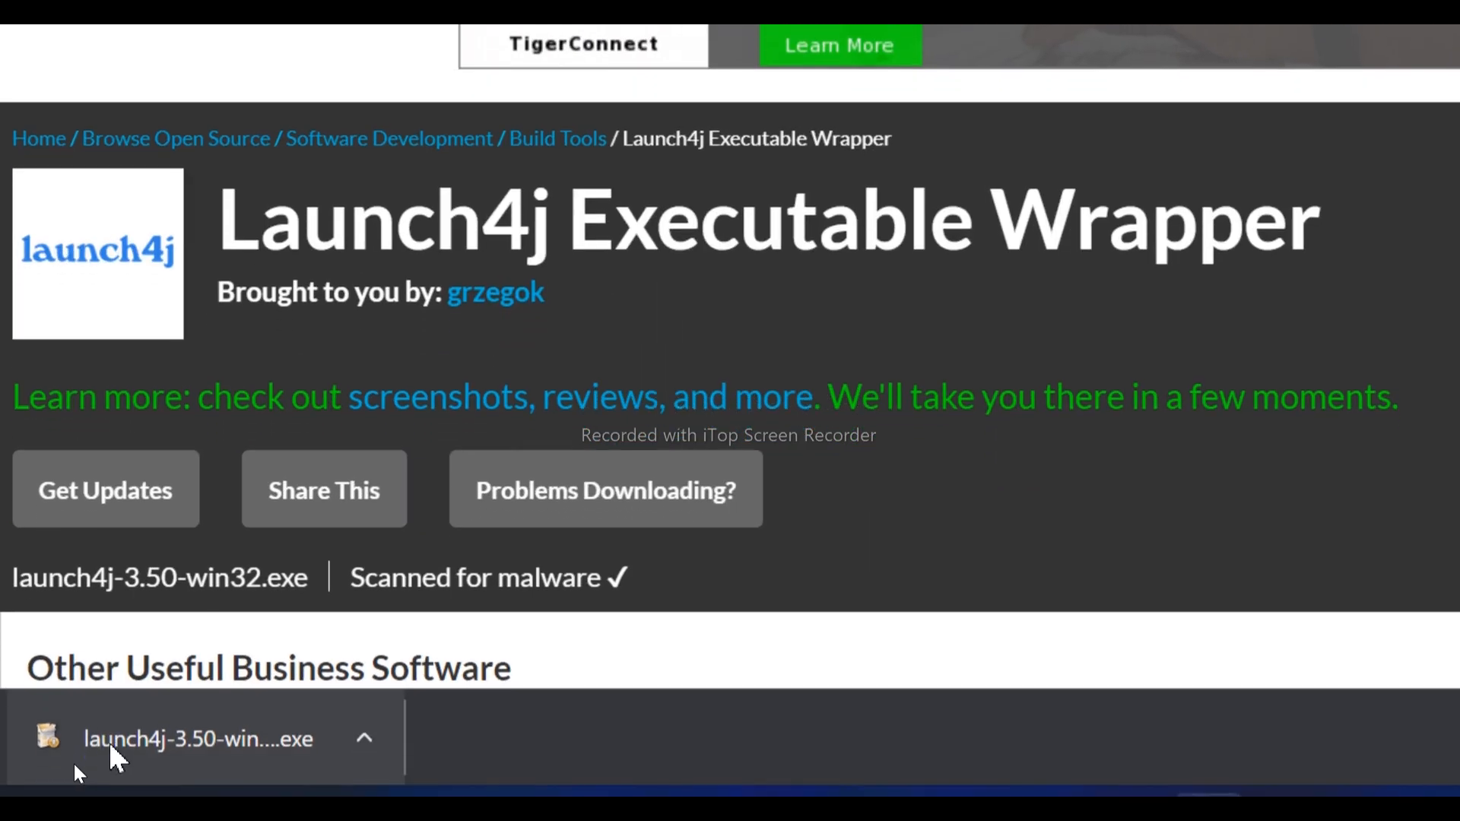
Install Launch4j 3.50 in C:\Program Files (x86)\Launch4j from the downloaded installer, finish the setup and close the browser
left_click(54, 777)
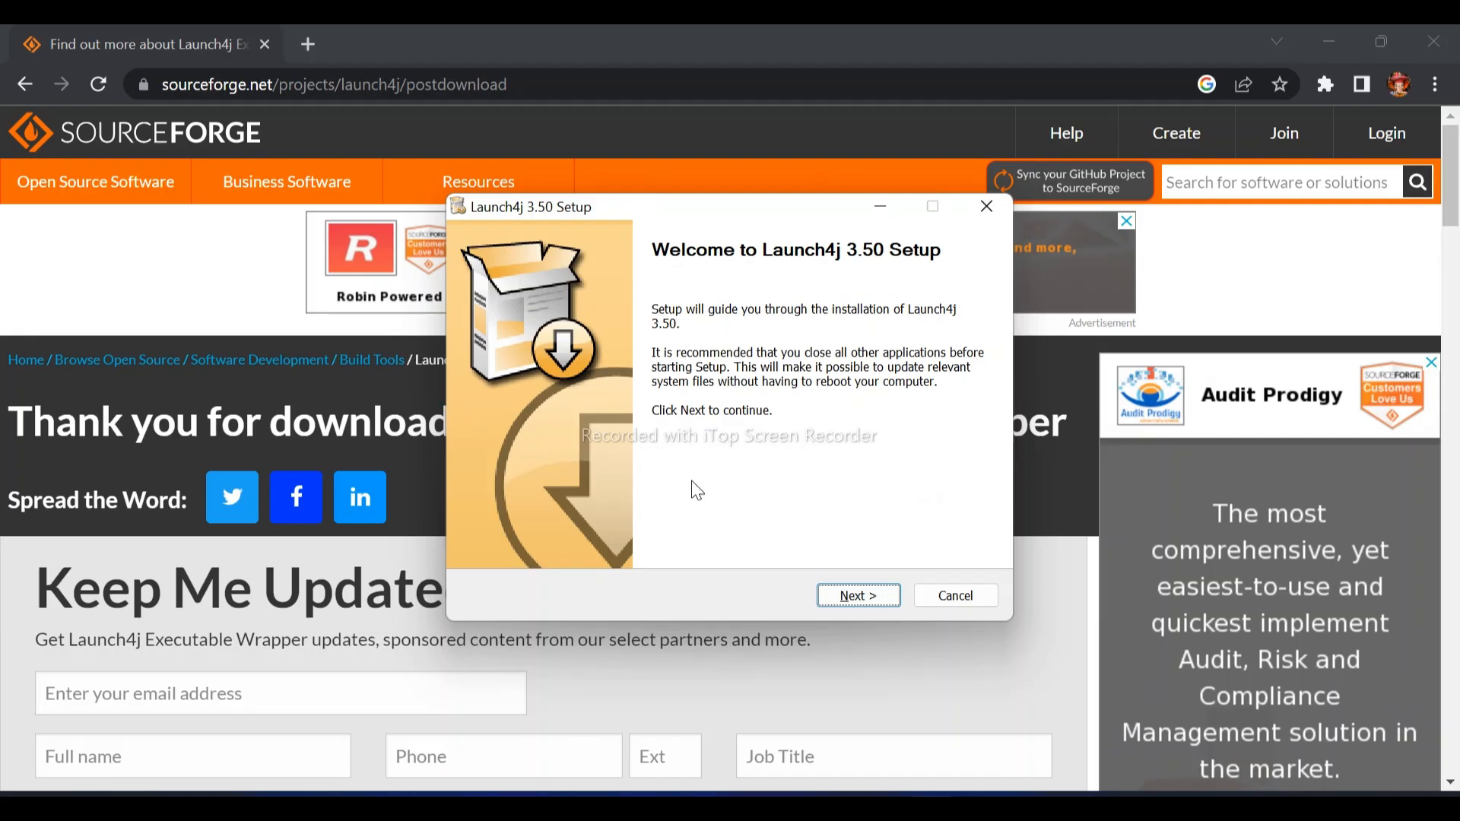
left_click(862, 599)
left_click(855, 601)
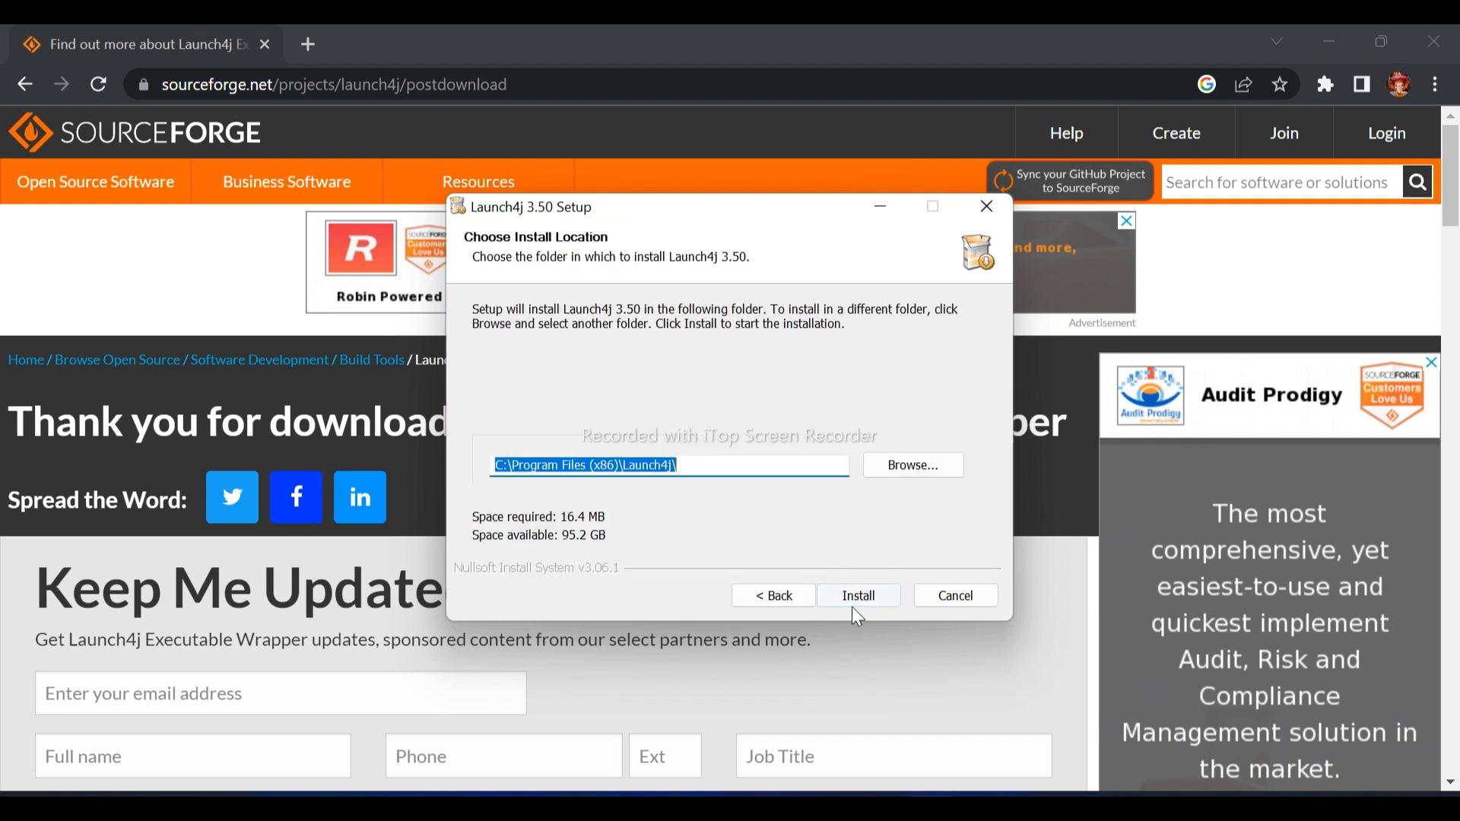
left_click(853, 601)
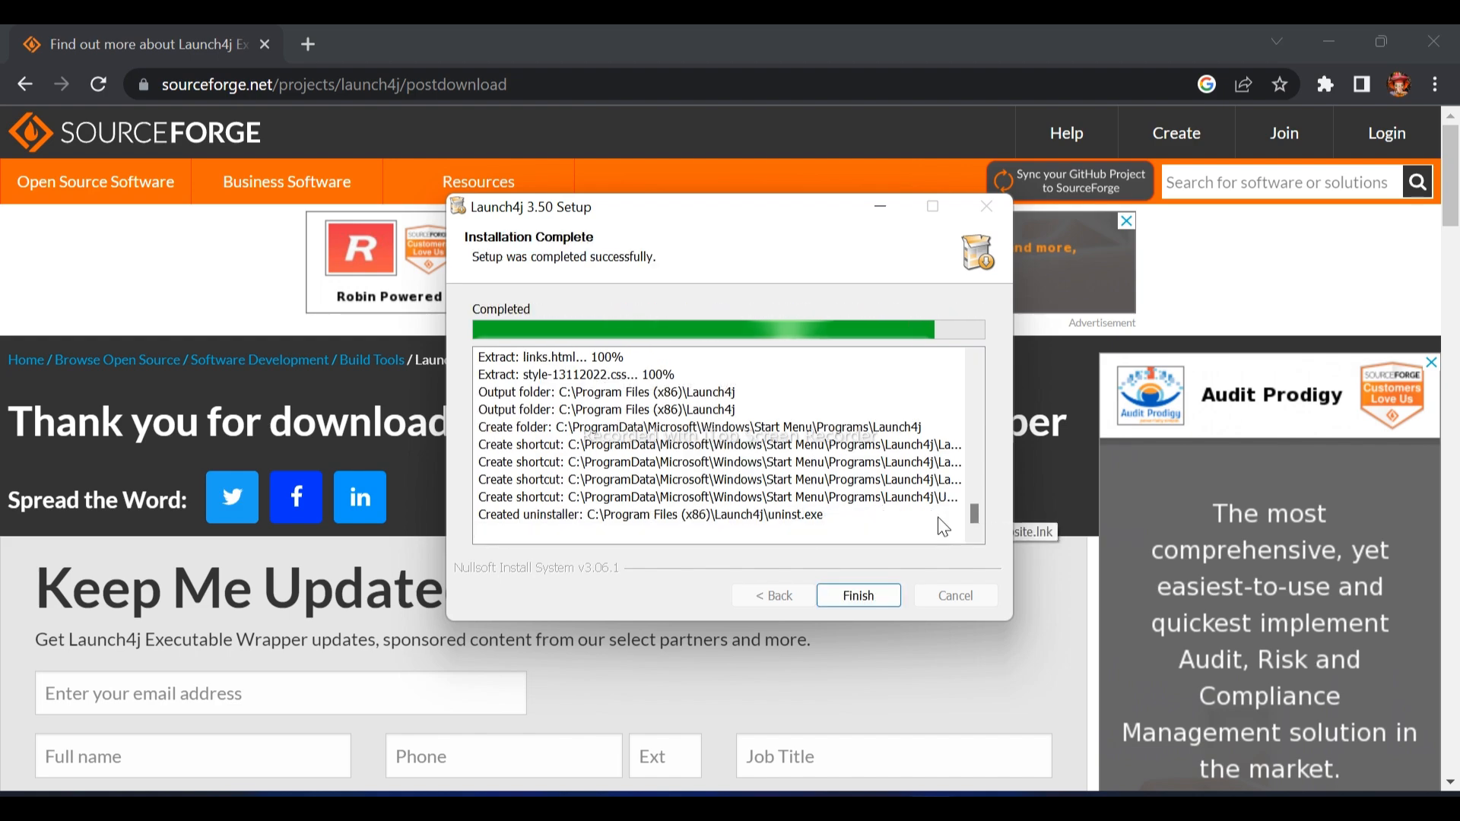
left_click(886, 589)
left_click(1434, 38)
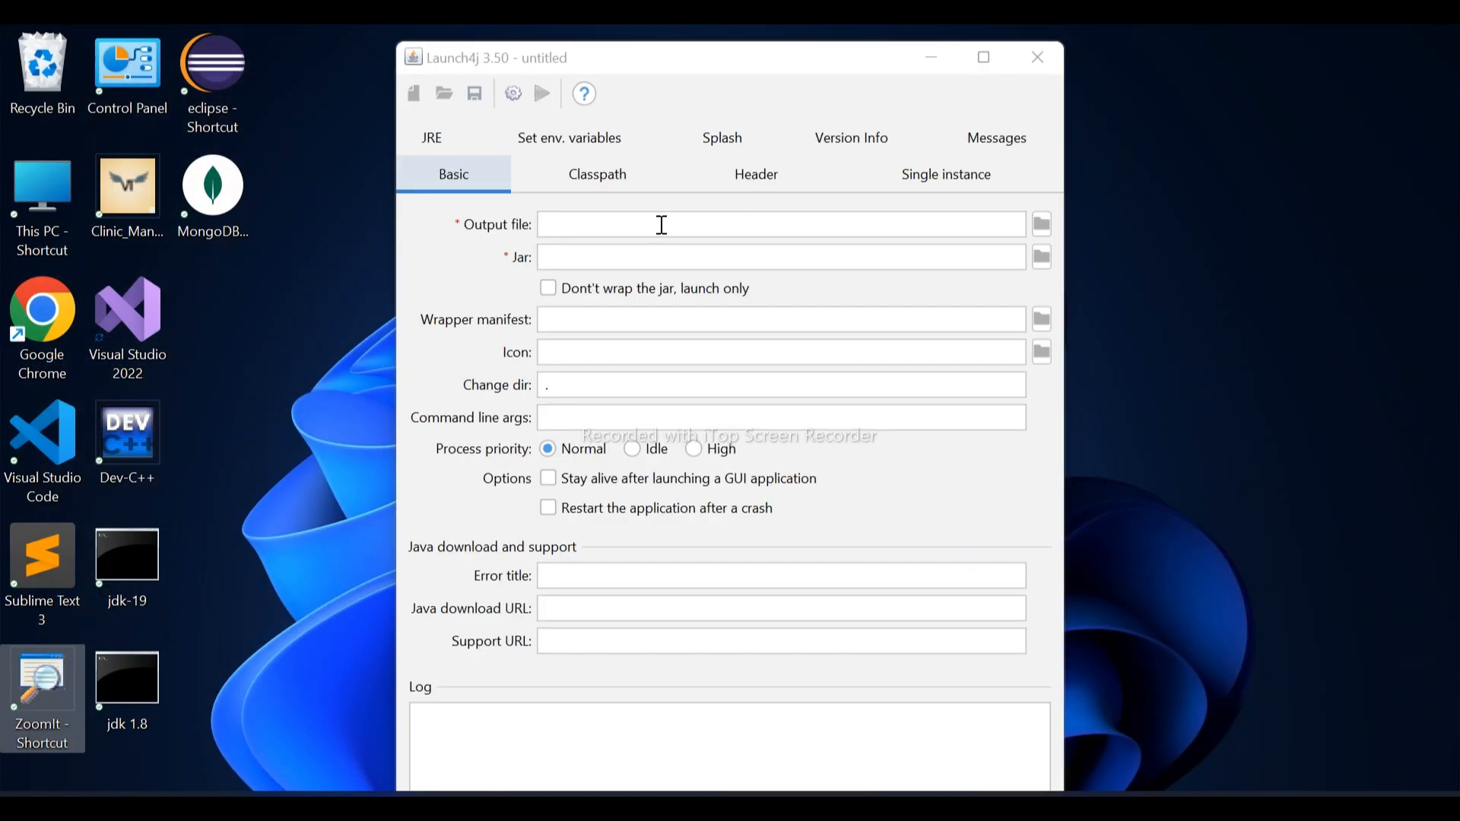
Set the output file to mysoftware.exe in the java softwares folder on drive D
left_click(1042, 225)
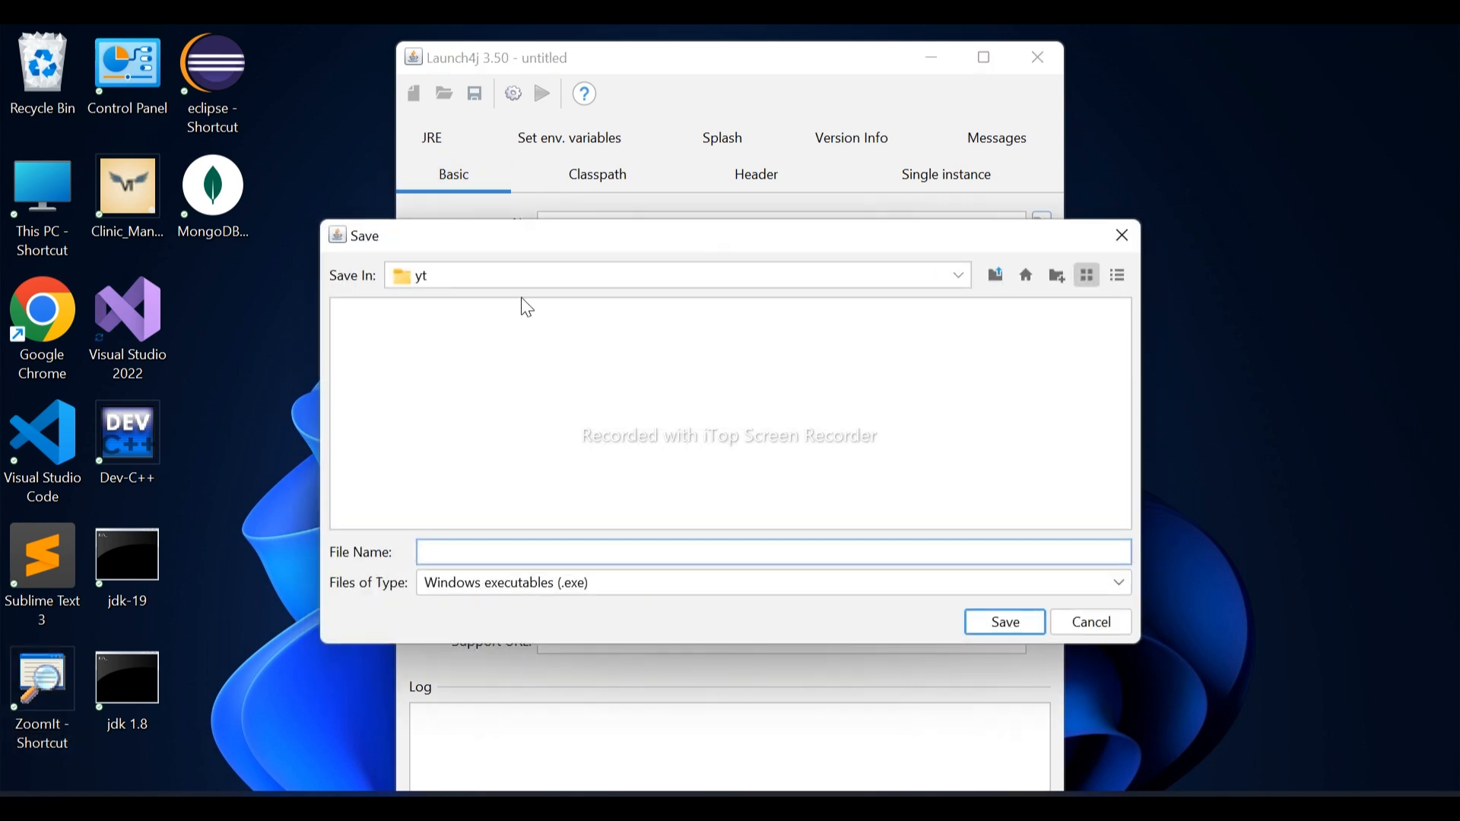
left_click(959, 275)
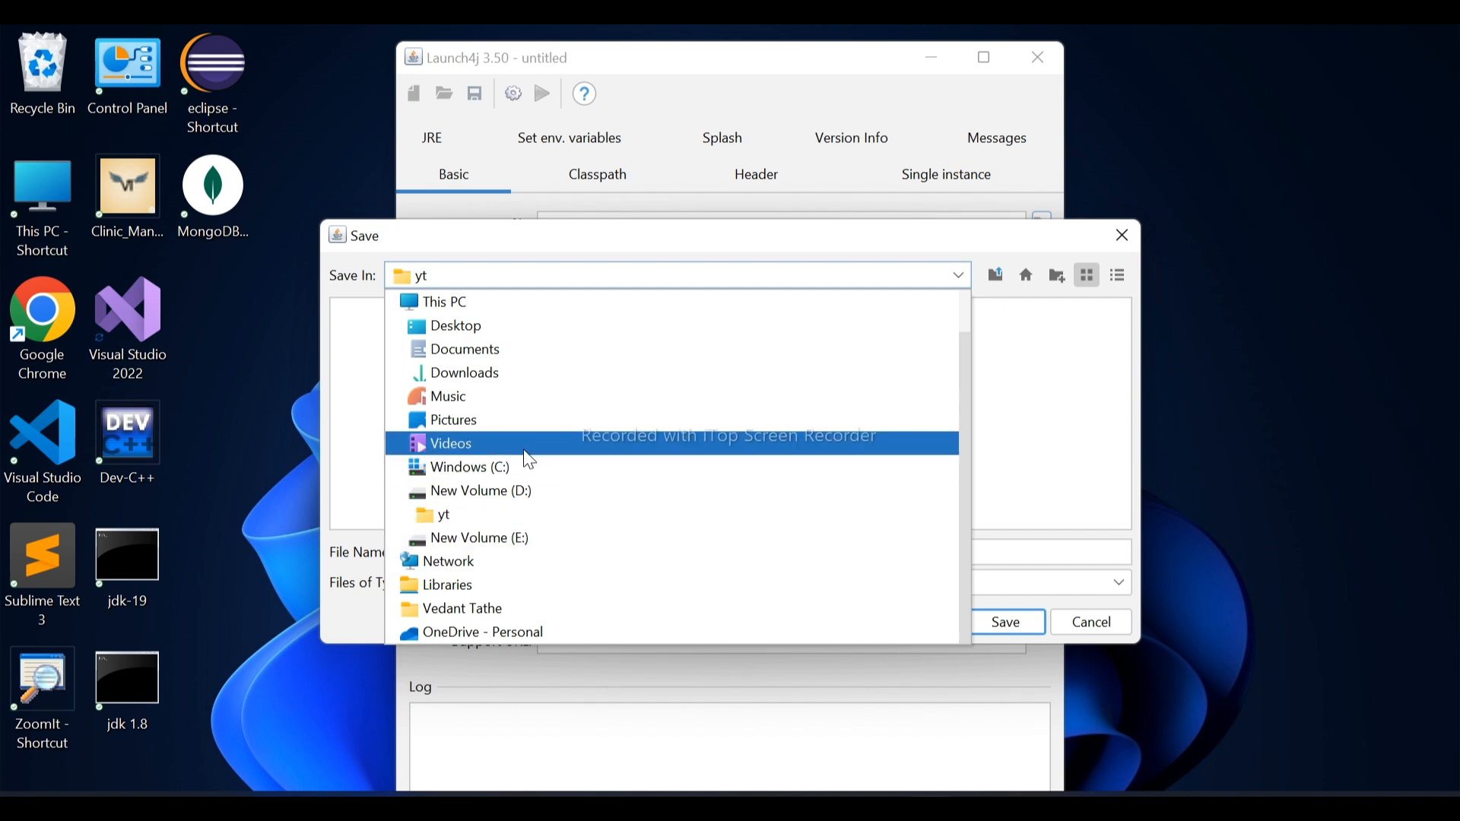
left_click(548, 498)
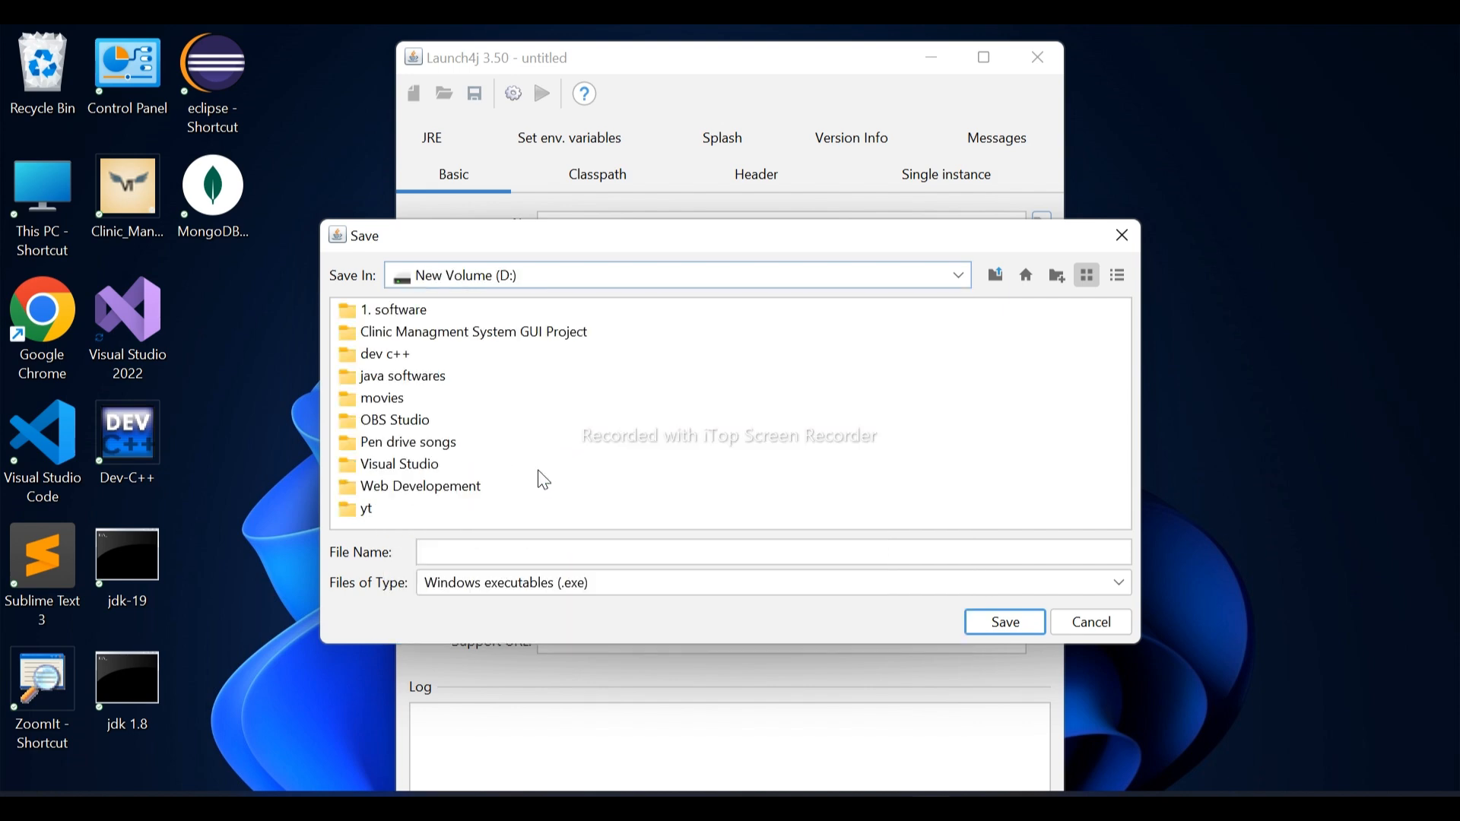
double_click(414, 376)
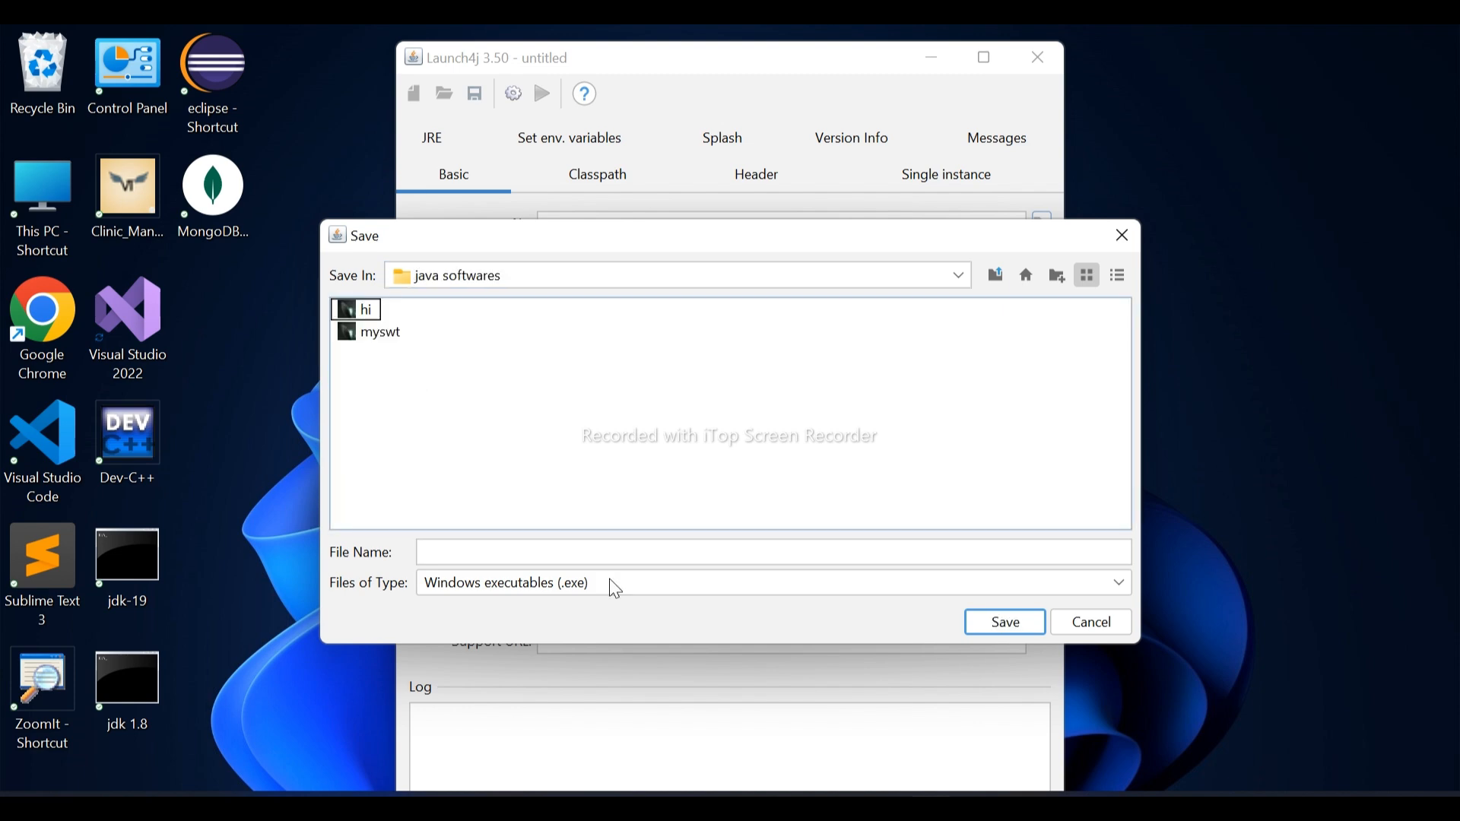
left_click(610, 551)
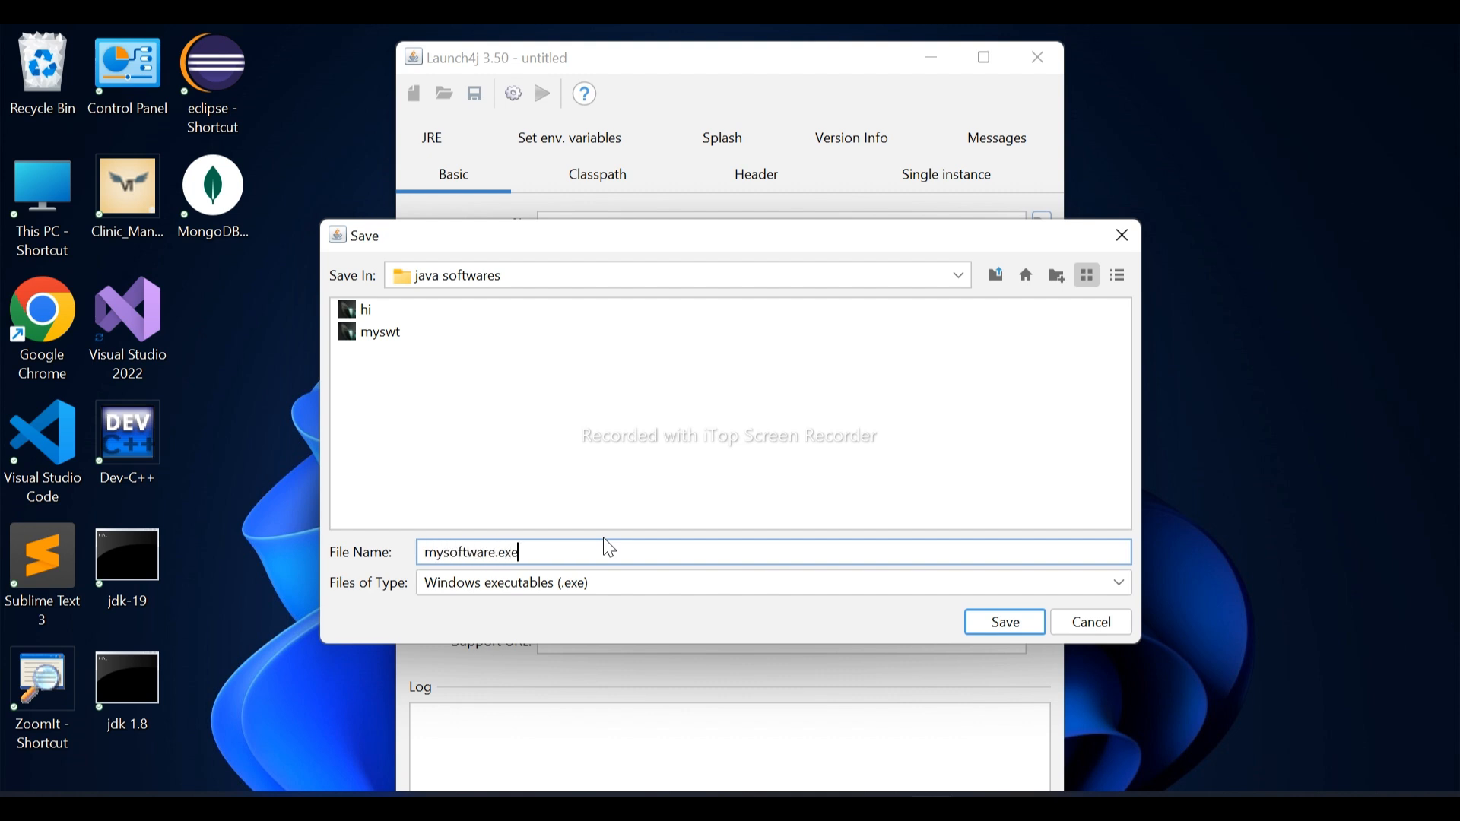
type("mysoftware.exe")
key("Return")
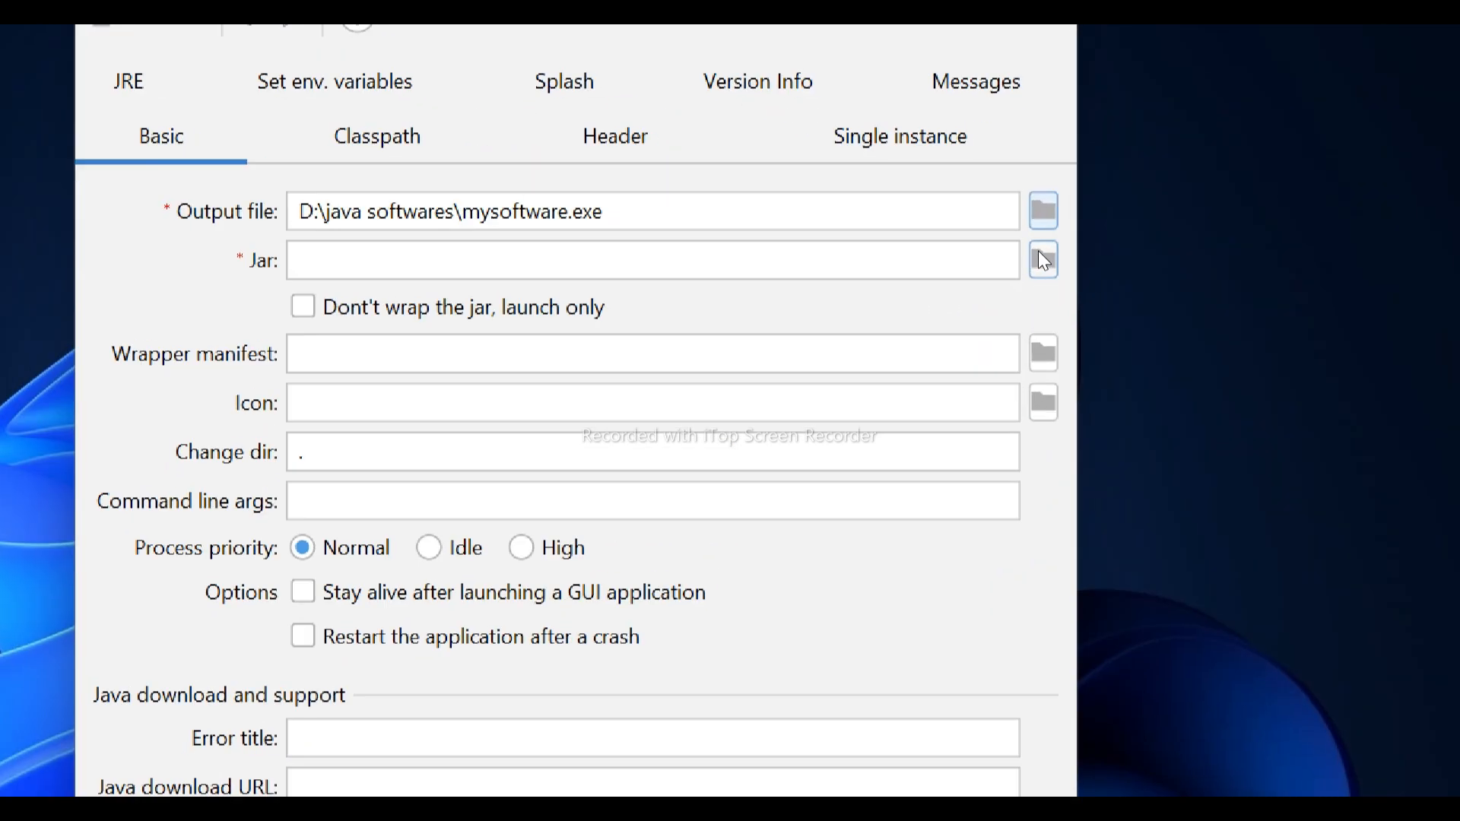
Choose mysoftware.jar from the java softwares folder on drive D as the JAR to wrap
left_click(1042, 258)
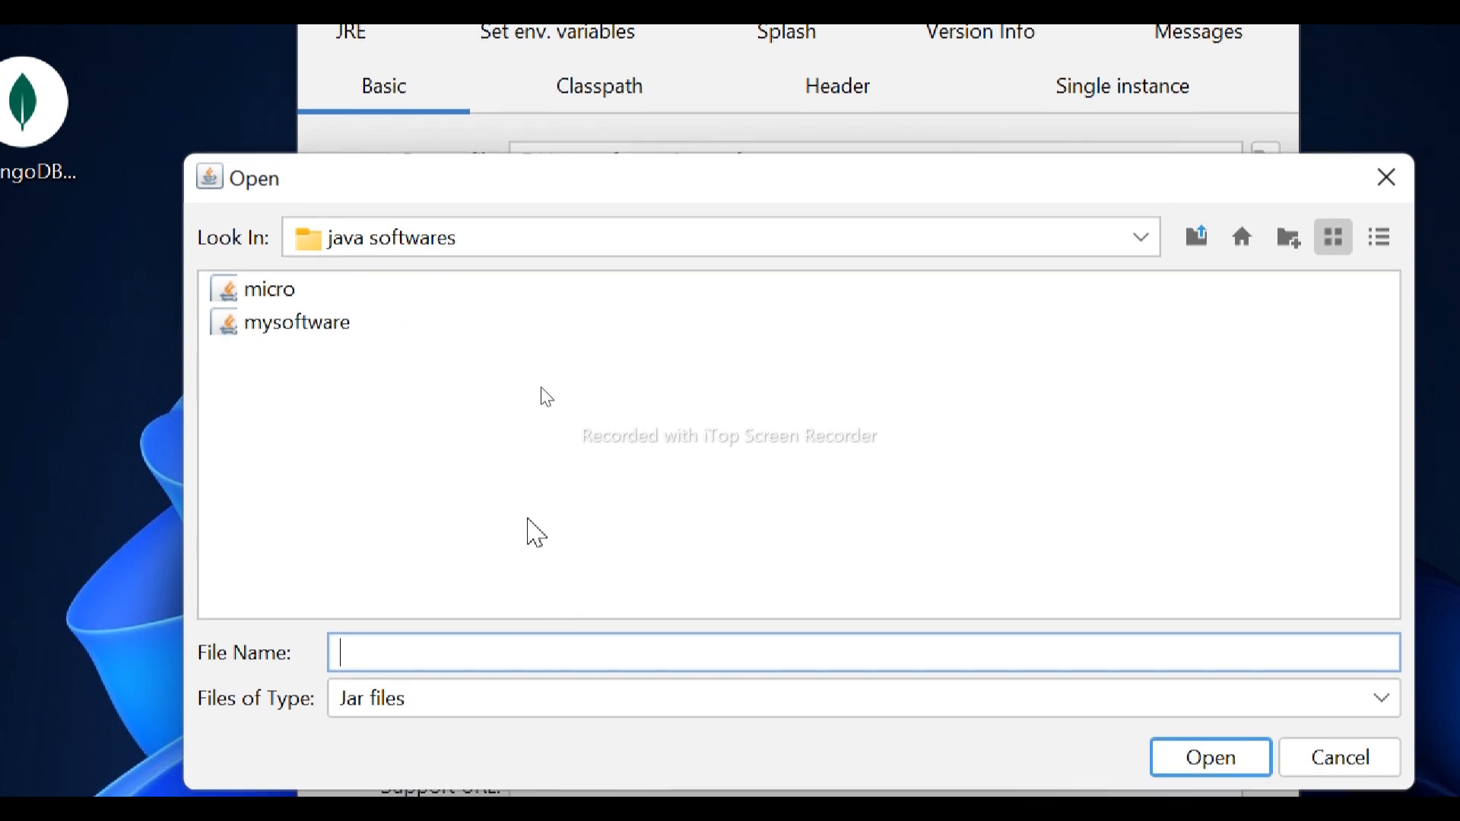
left_click(1138, 240)
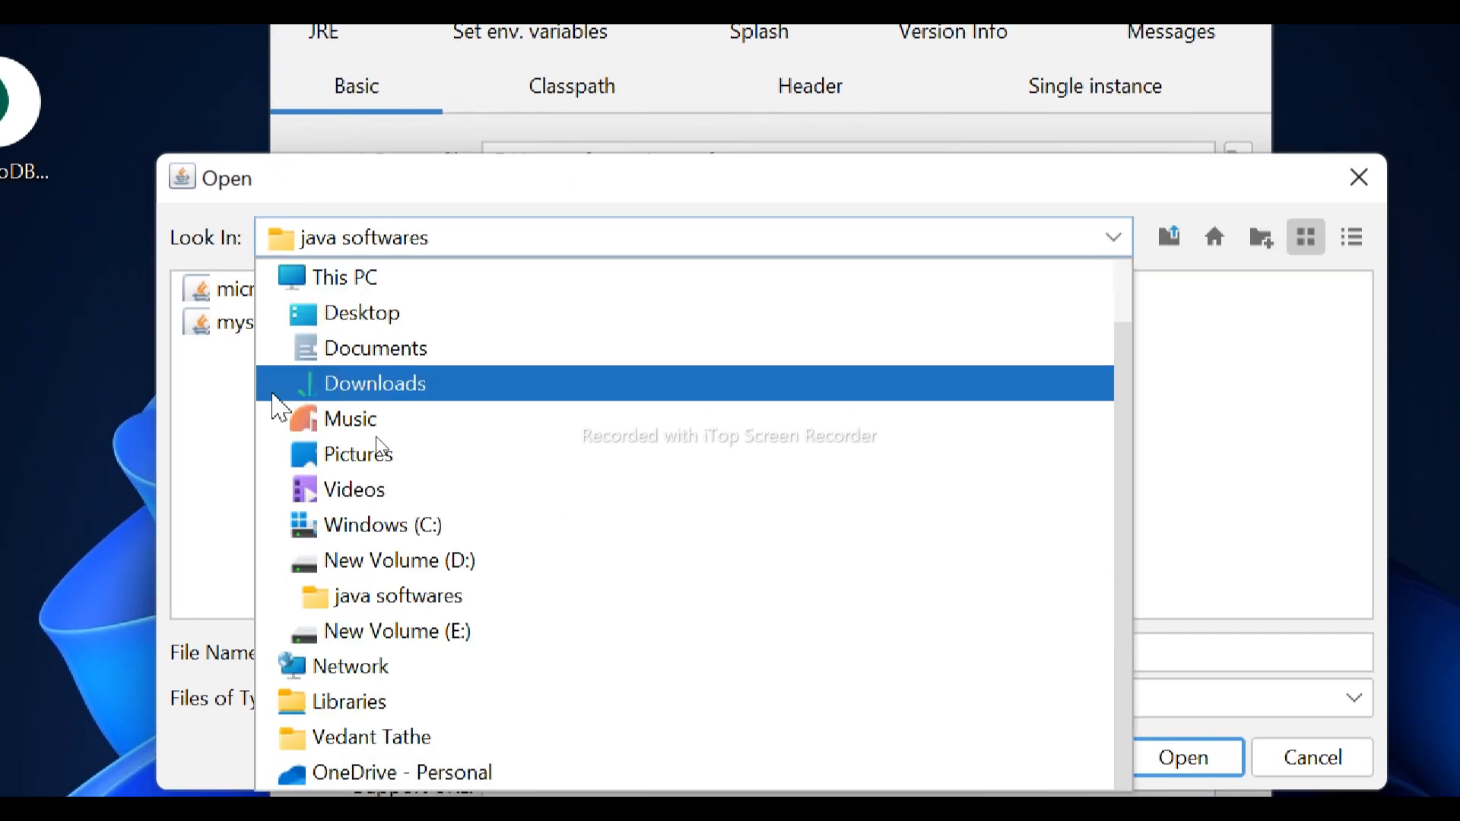
left_click(335, 527)
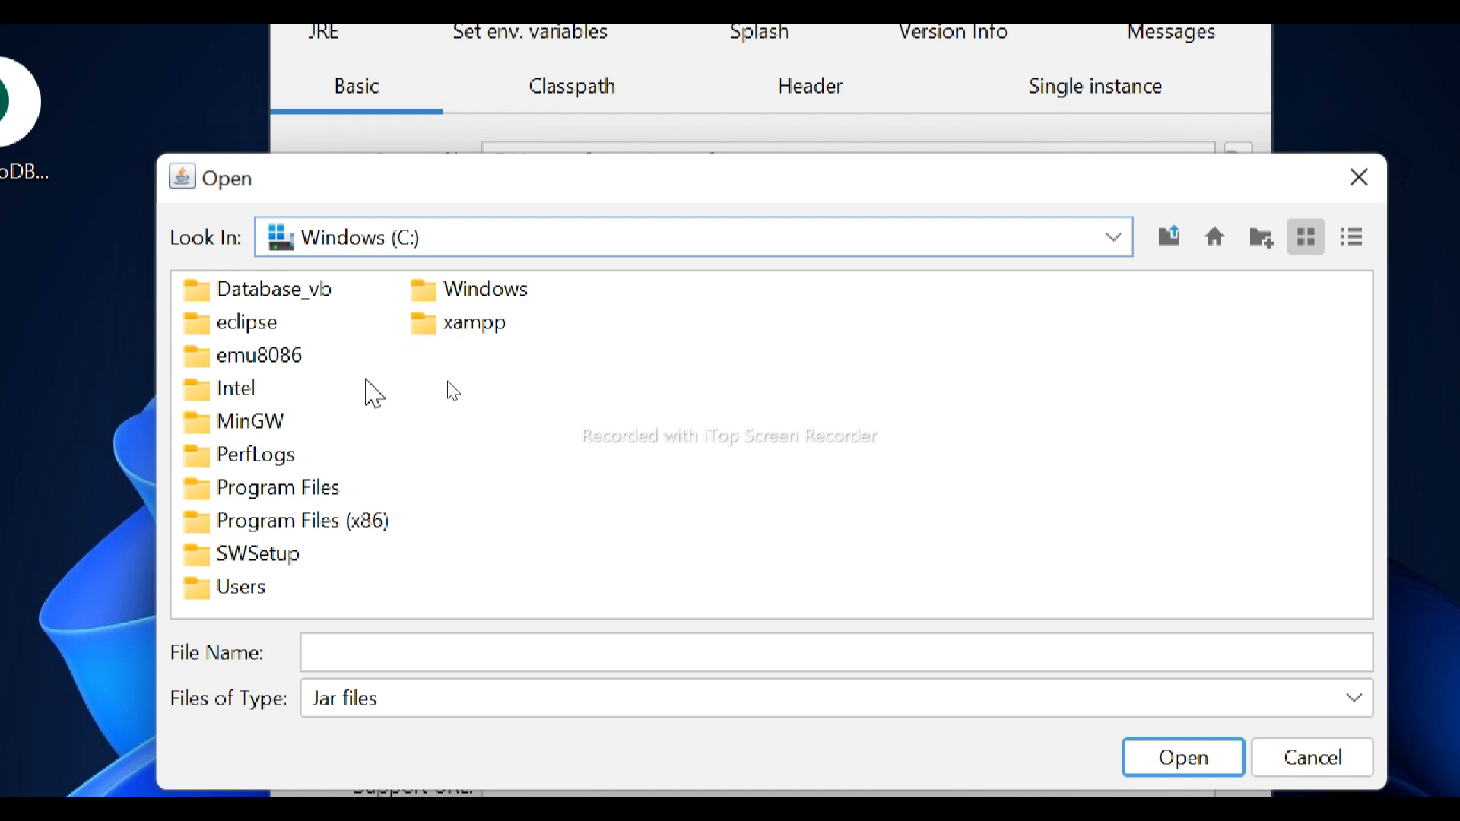
left_click(479, 231)
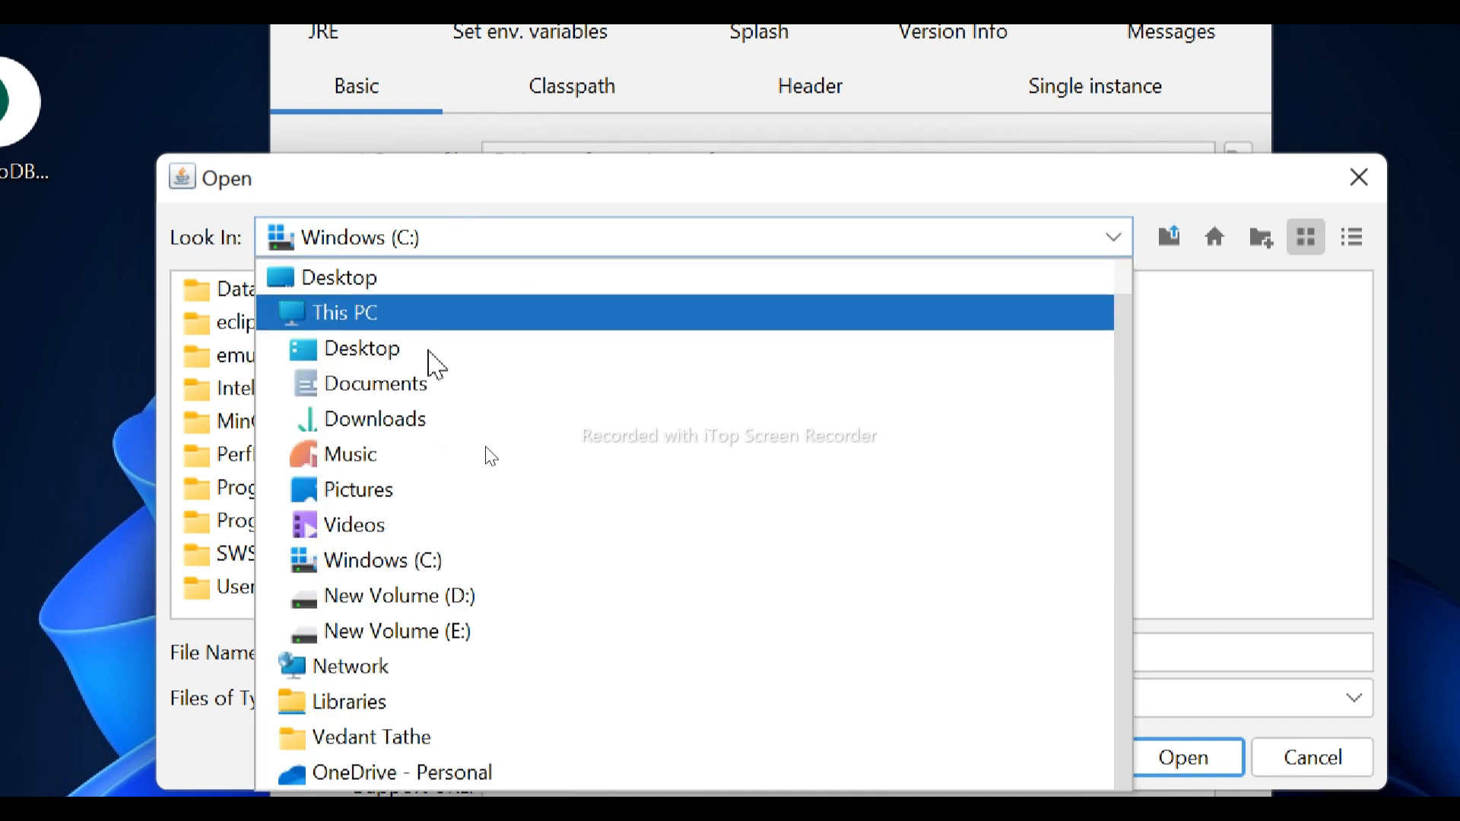
left_click(435, 595)
double_click(342, 392)
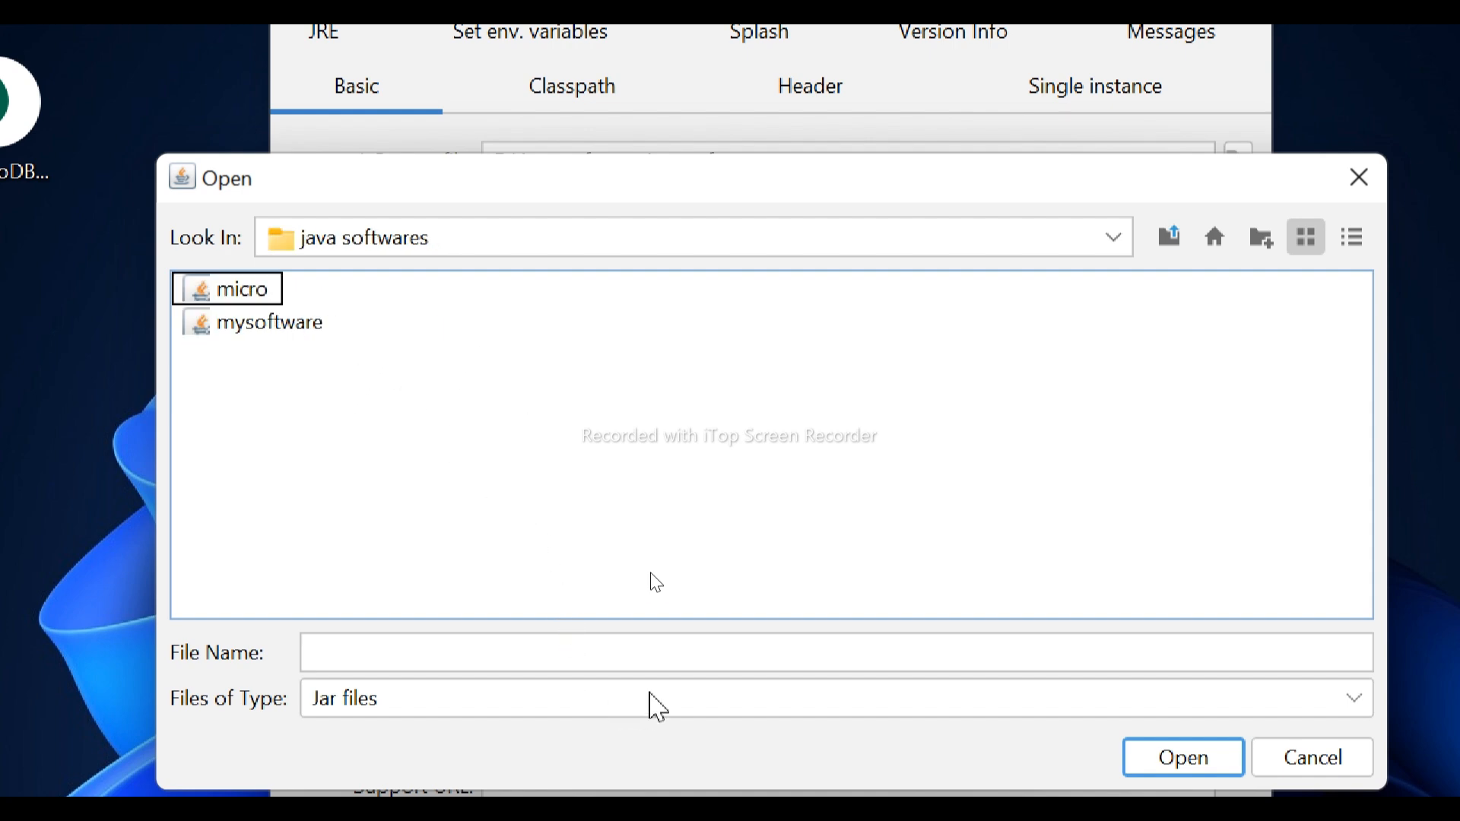
left_click(275, 325)
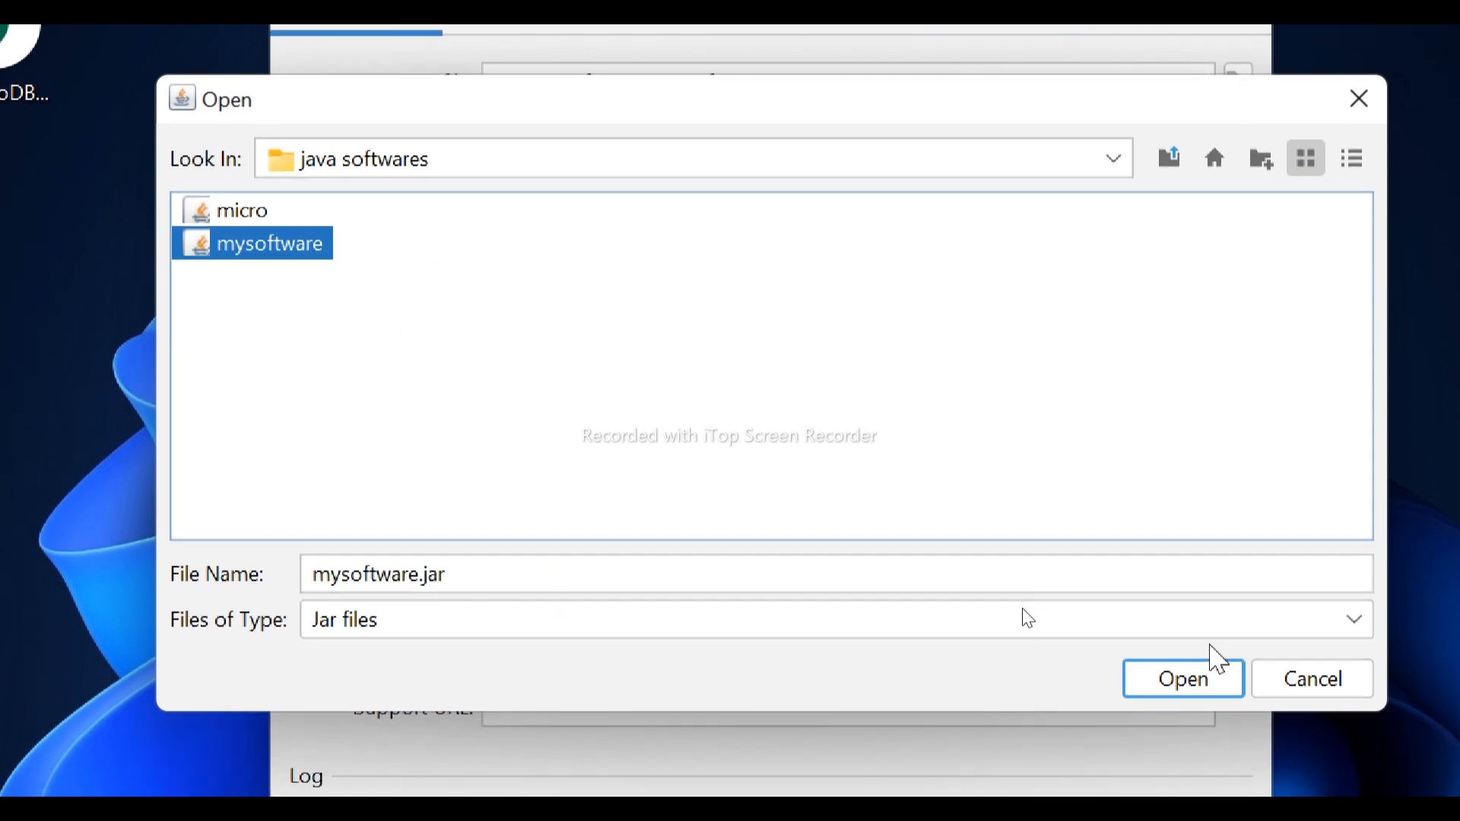
left_click(1182, 753)
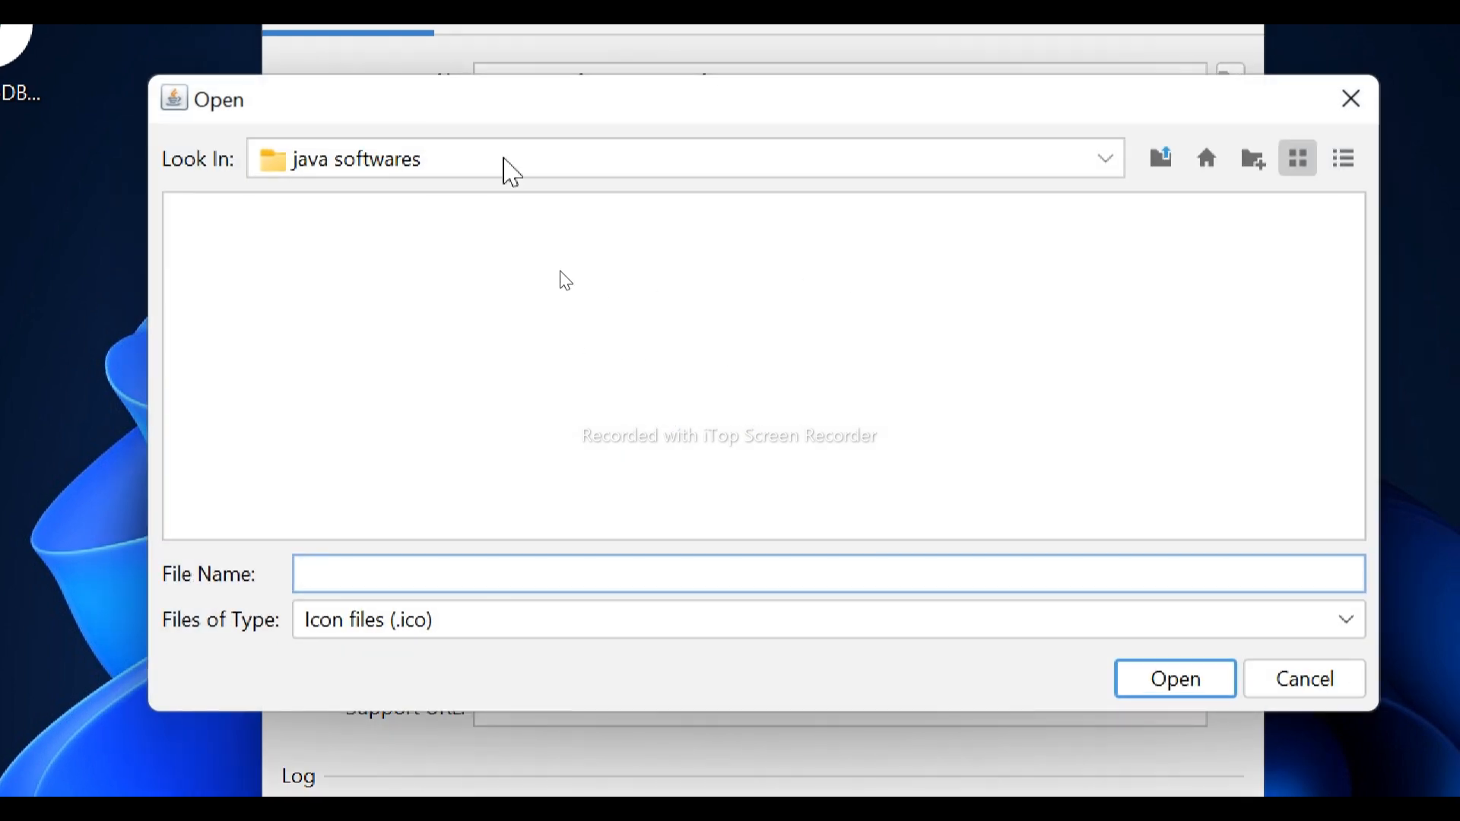
Set the executable's icon to logo.ico from the yt folder on drive D
left_click(505, 167)
left_click(465, 510)
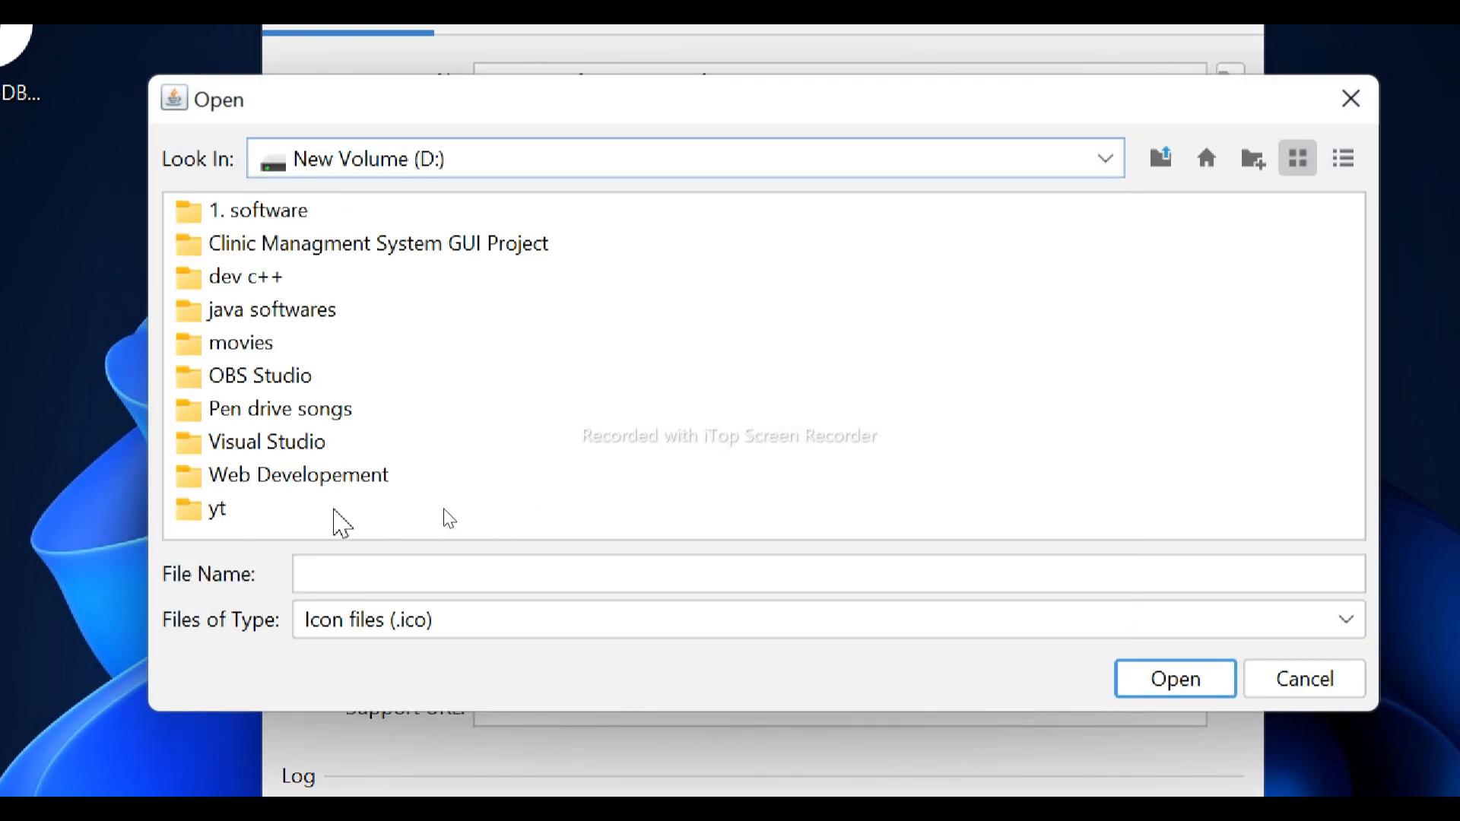
double_click(216, 510)
left_click(220, 220)
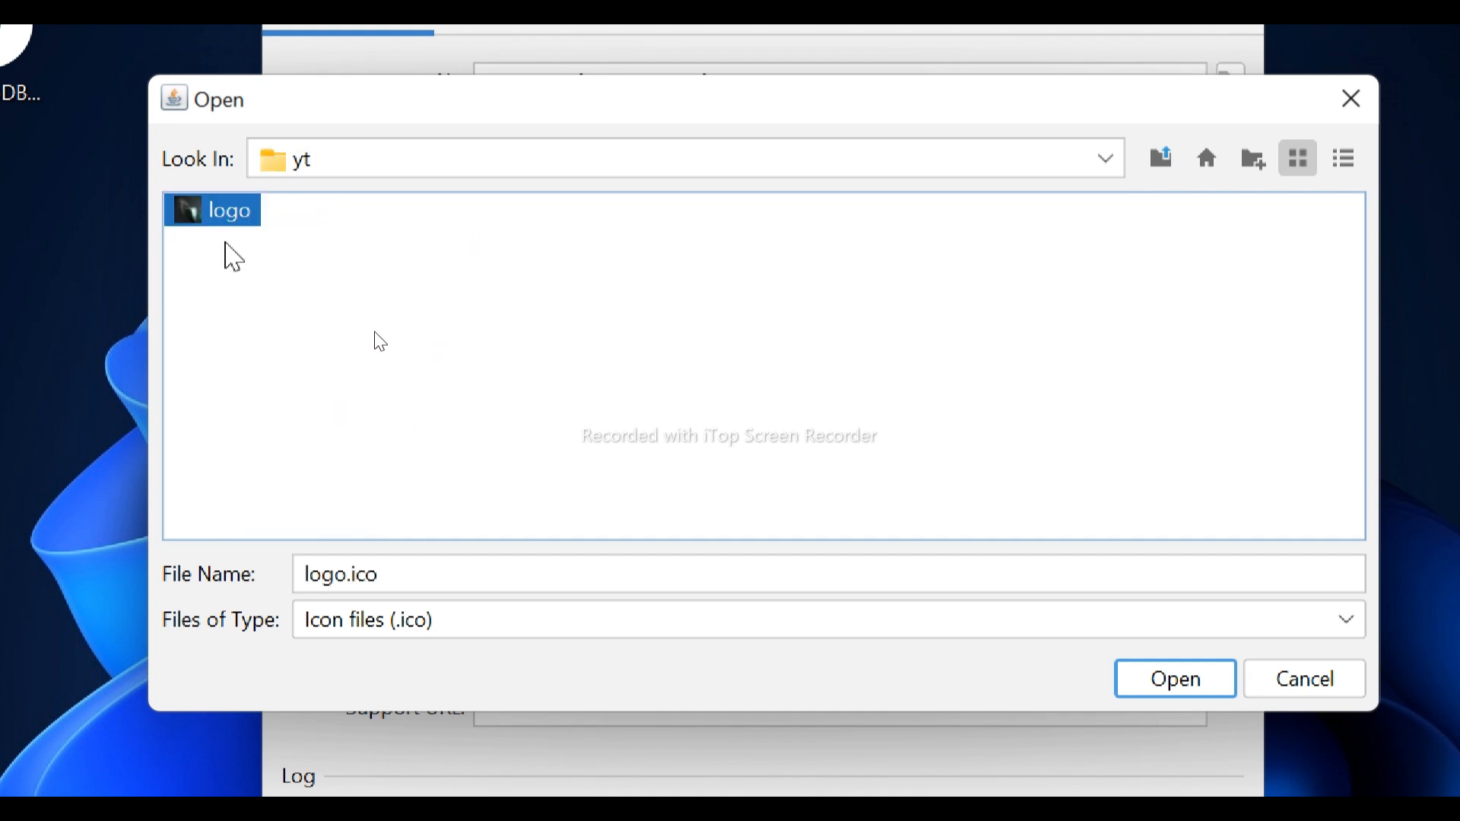
left_click(1224, 681)
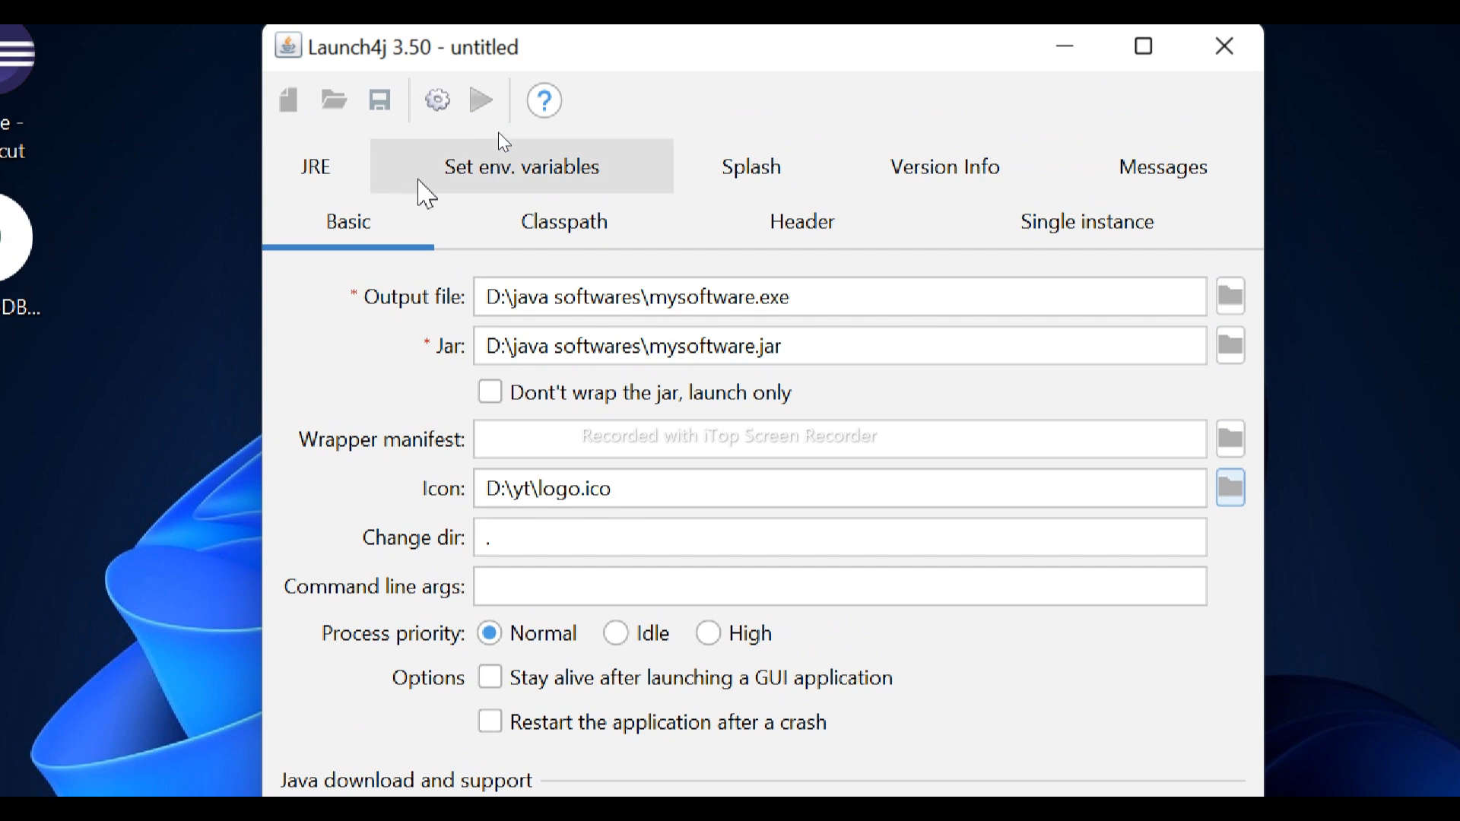
Build the wrapper, saving its configuration as software.exe.xml in the java softwares folder
left_click(438, 100)
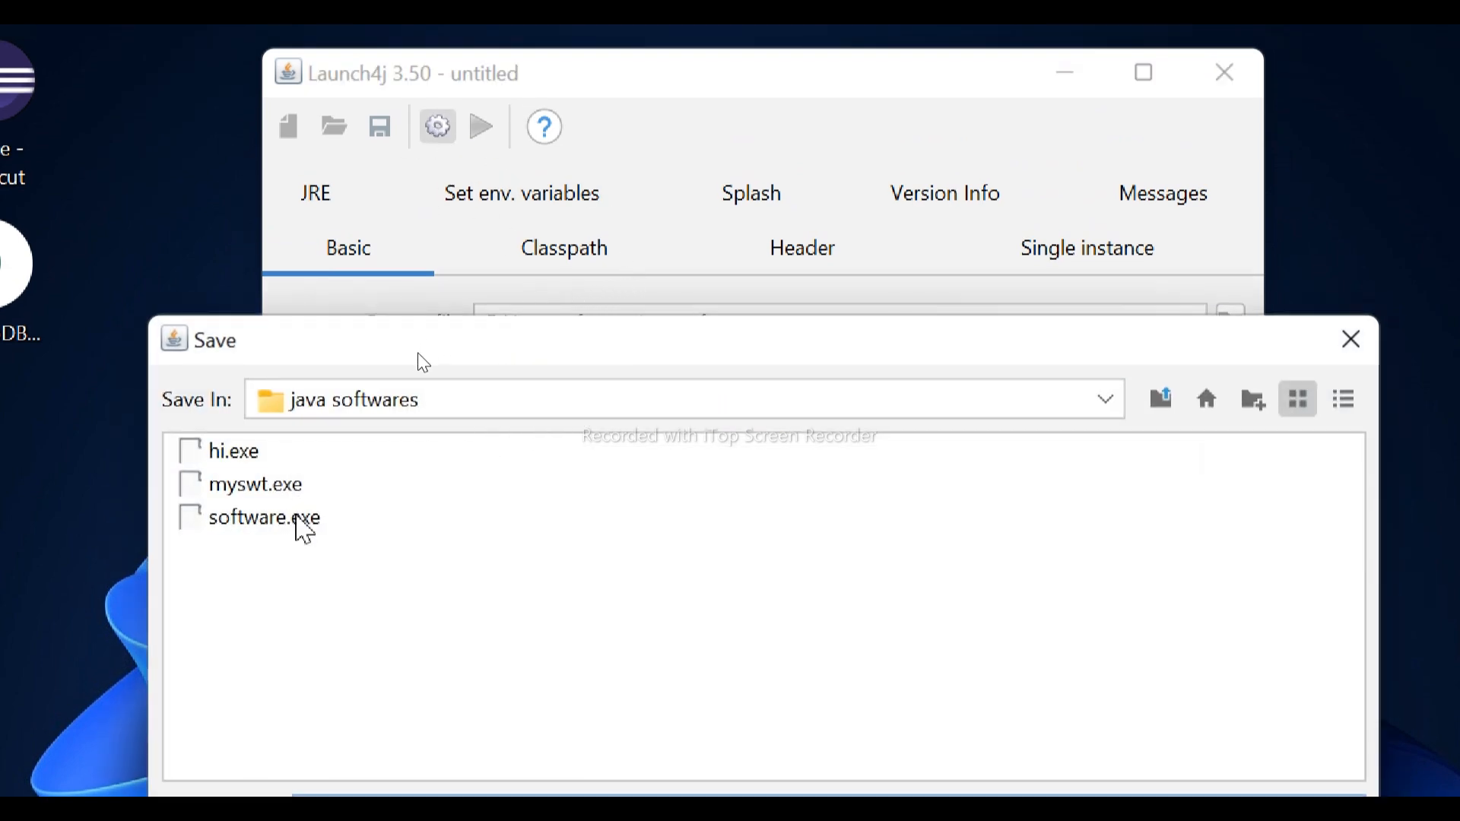
left_click(301, 530)
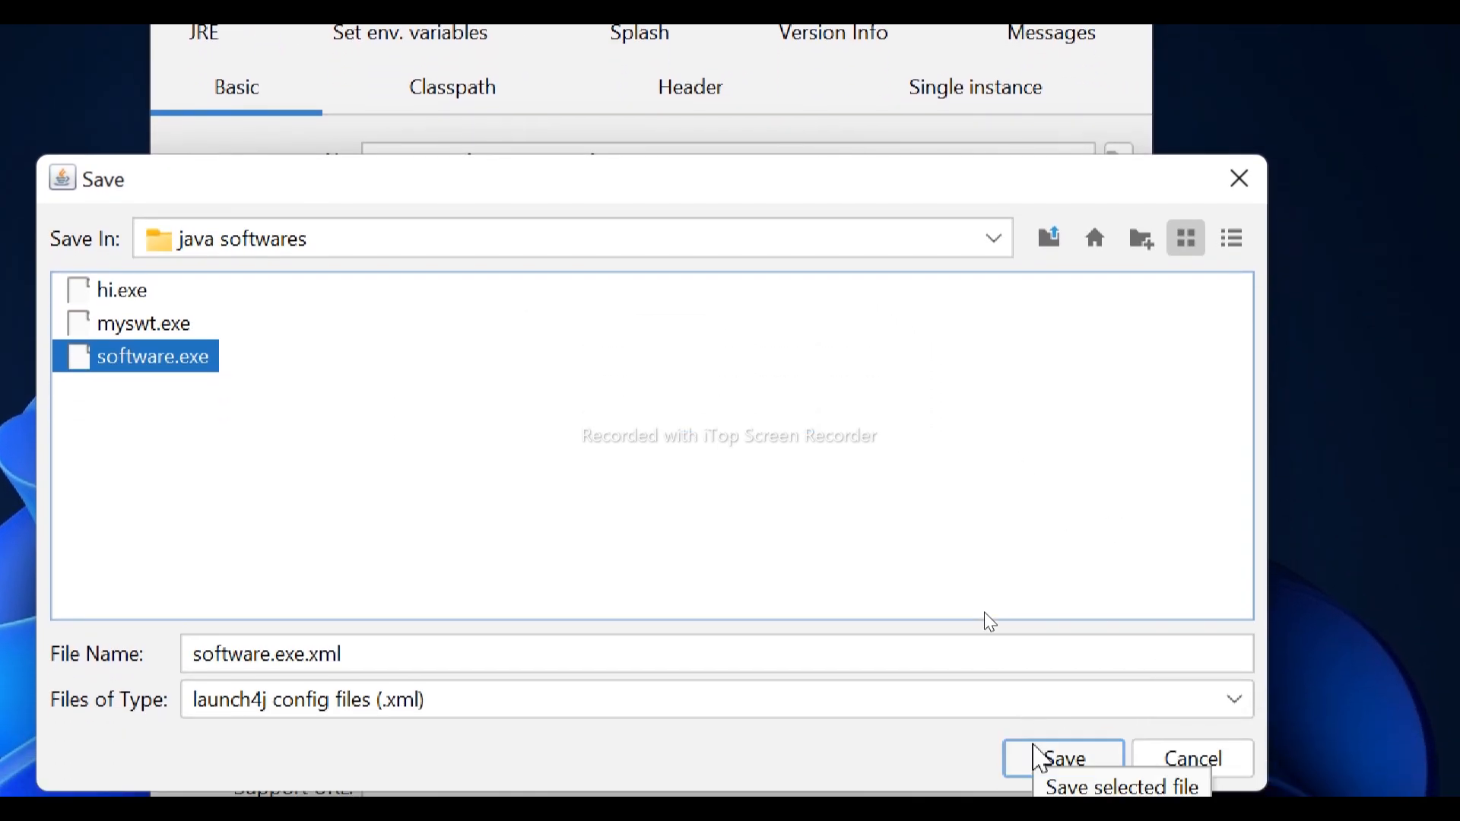
left_click(1039, 757)
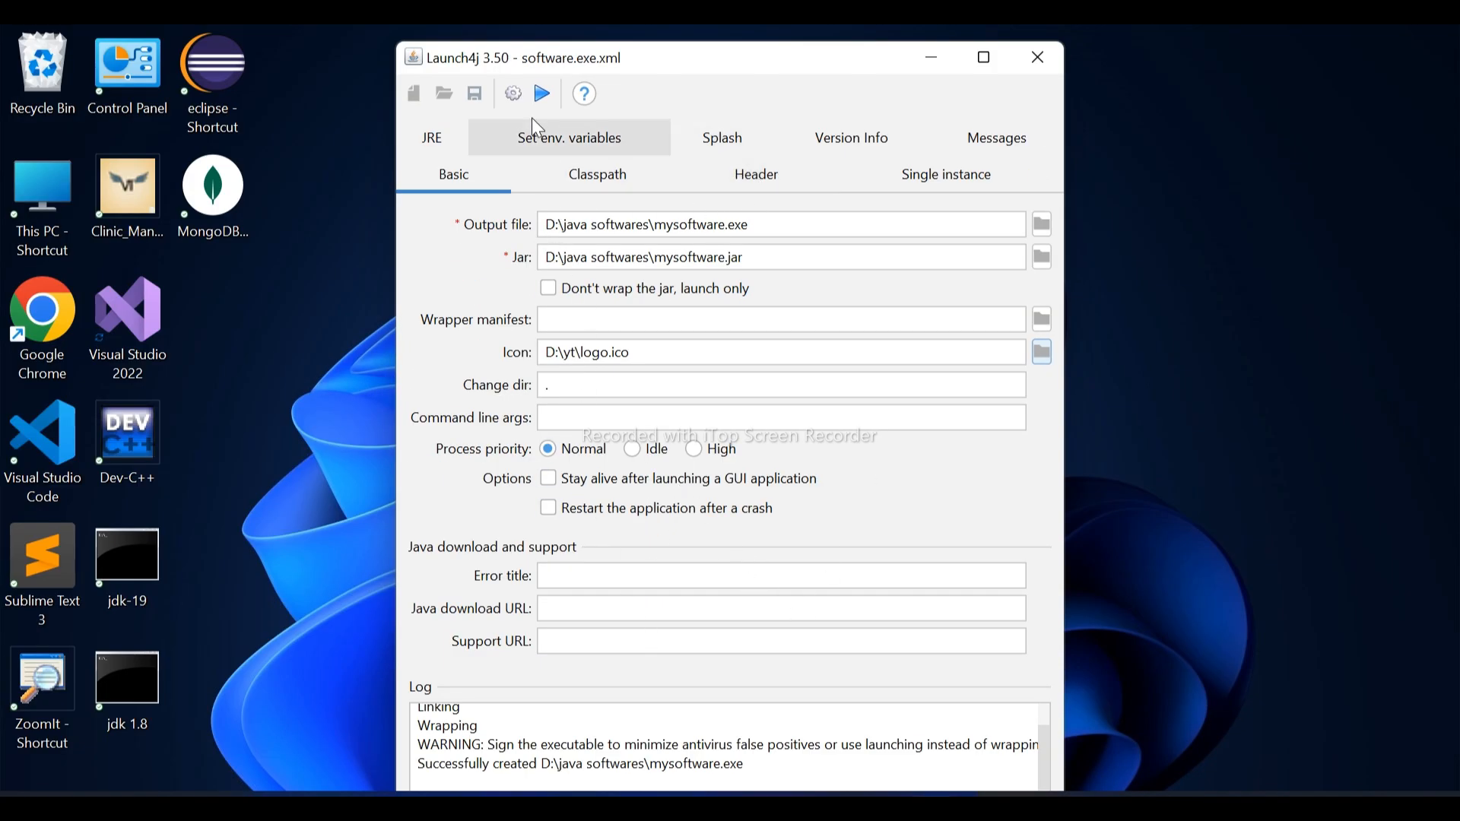
Test the built wrapper, then close the ball game window and Launch4j
left_click(538, 99)
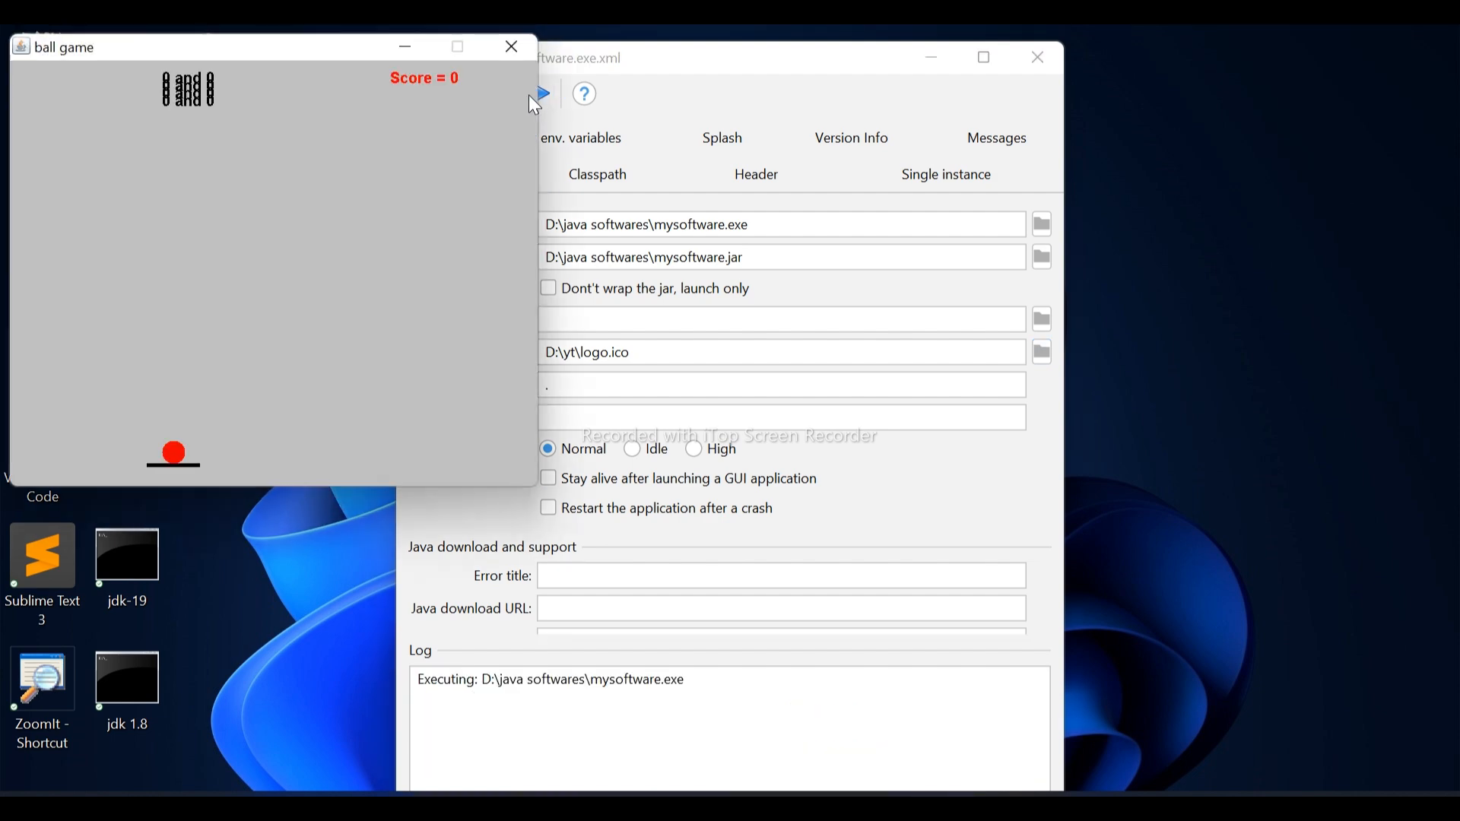
left_click(512, 48)
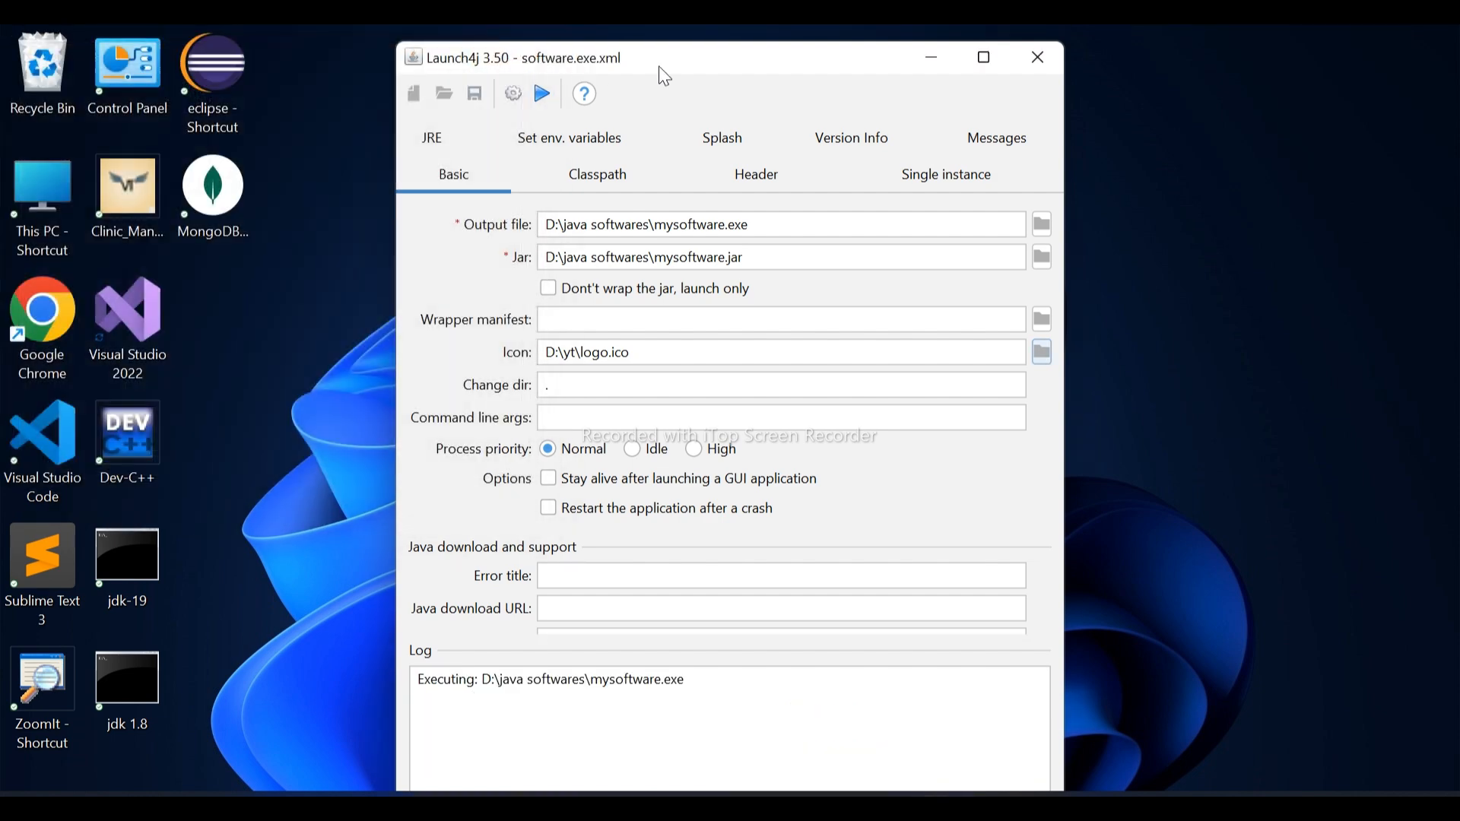
left_click(1042, 73)
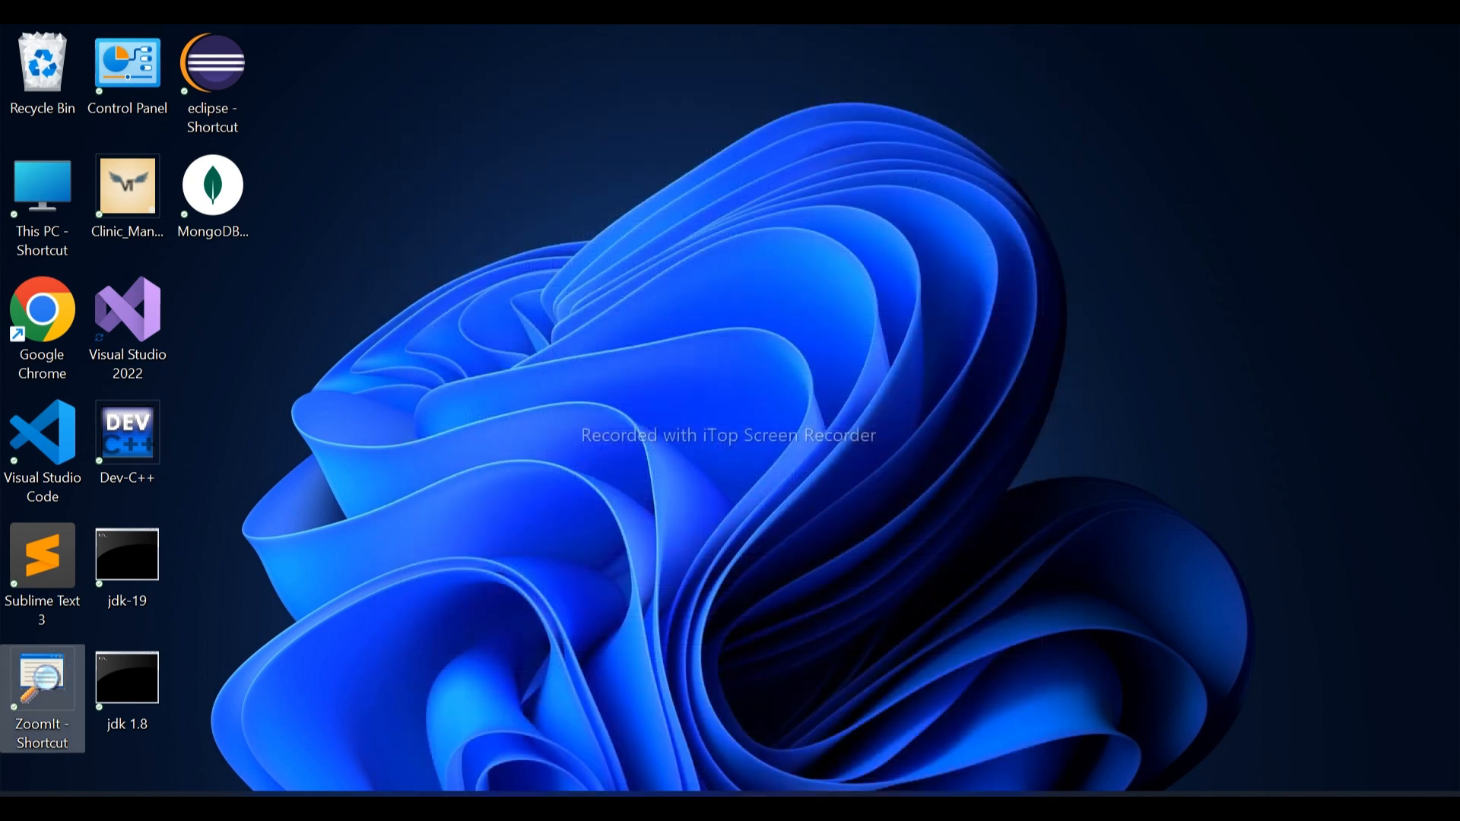
Switch to File Explorer, copy the mysoftware application to the desktop and place its icon directly below the MongoDB icon
key("alt+Tab")
scroll(459, 391, "down", 2)
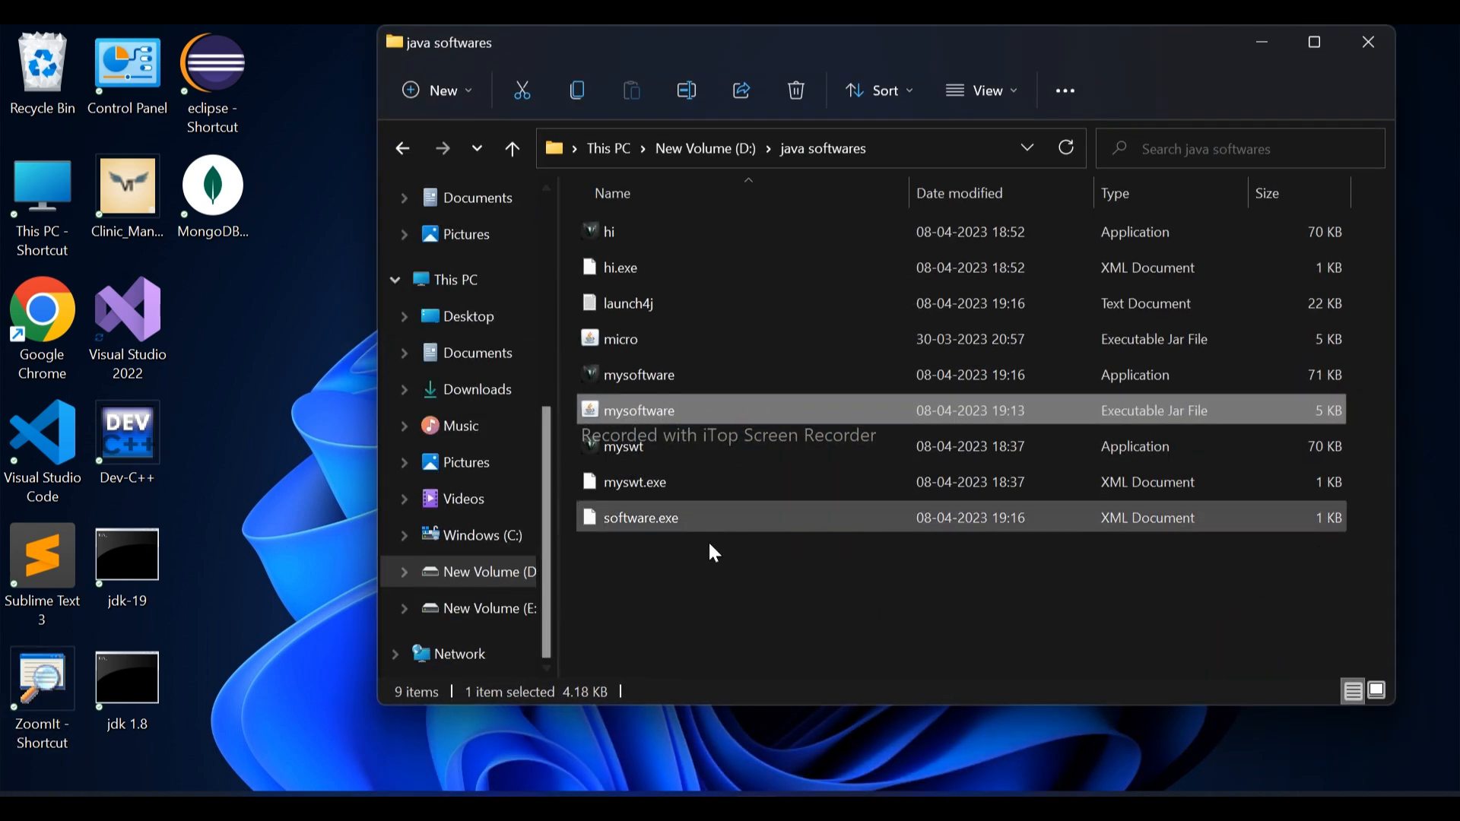
left_click(675, 382)
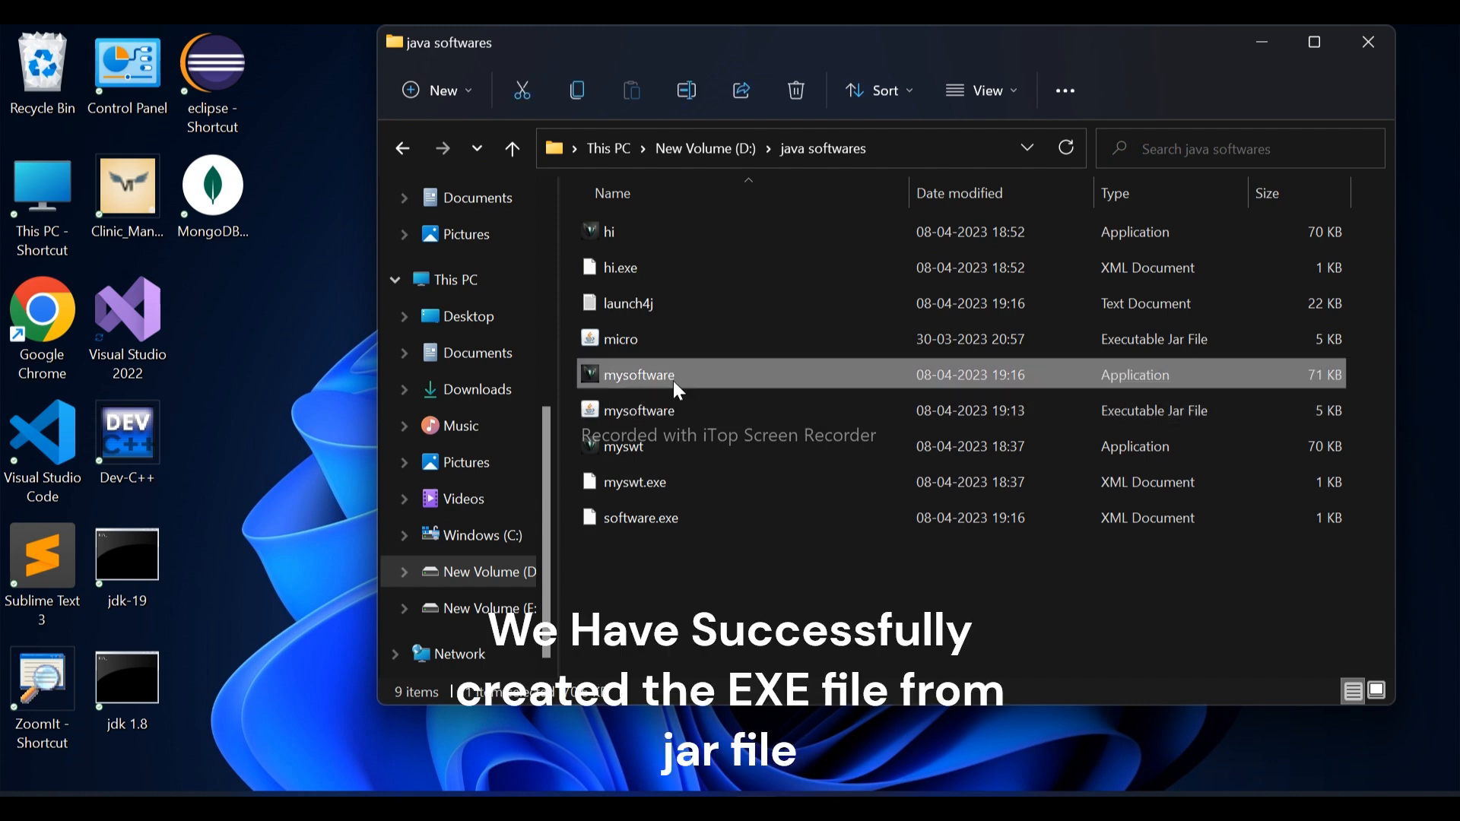
left_click_drag(679, 391, 303, 334)
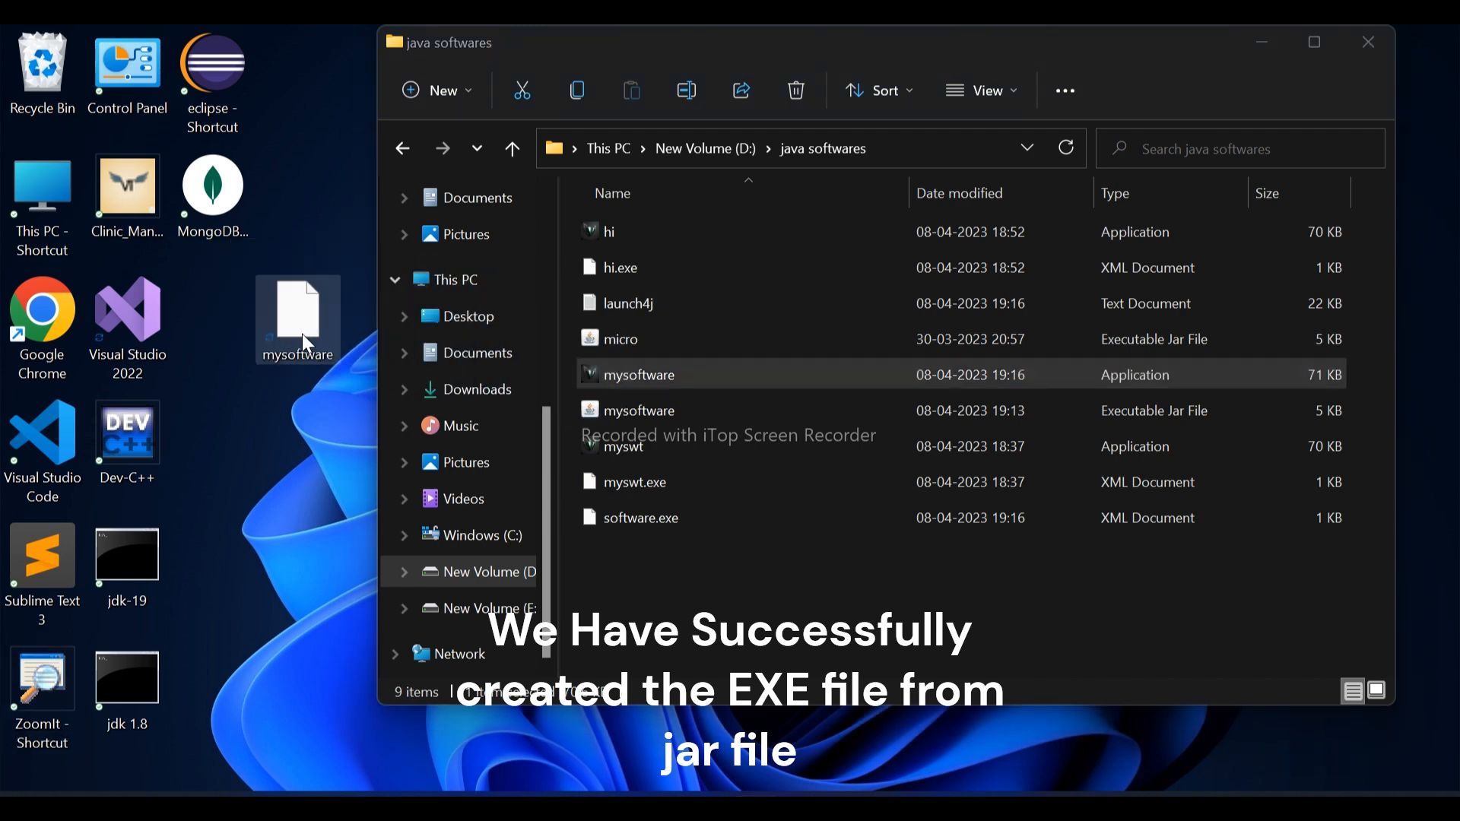
left_click(1261, 45)
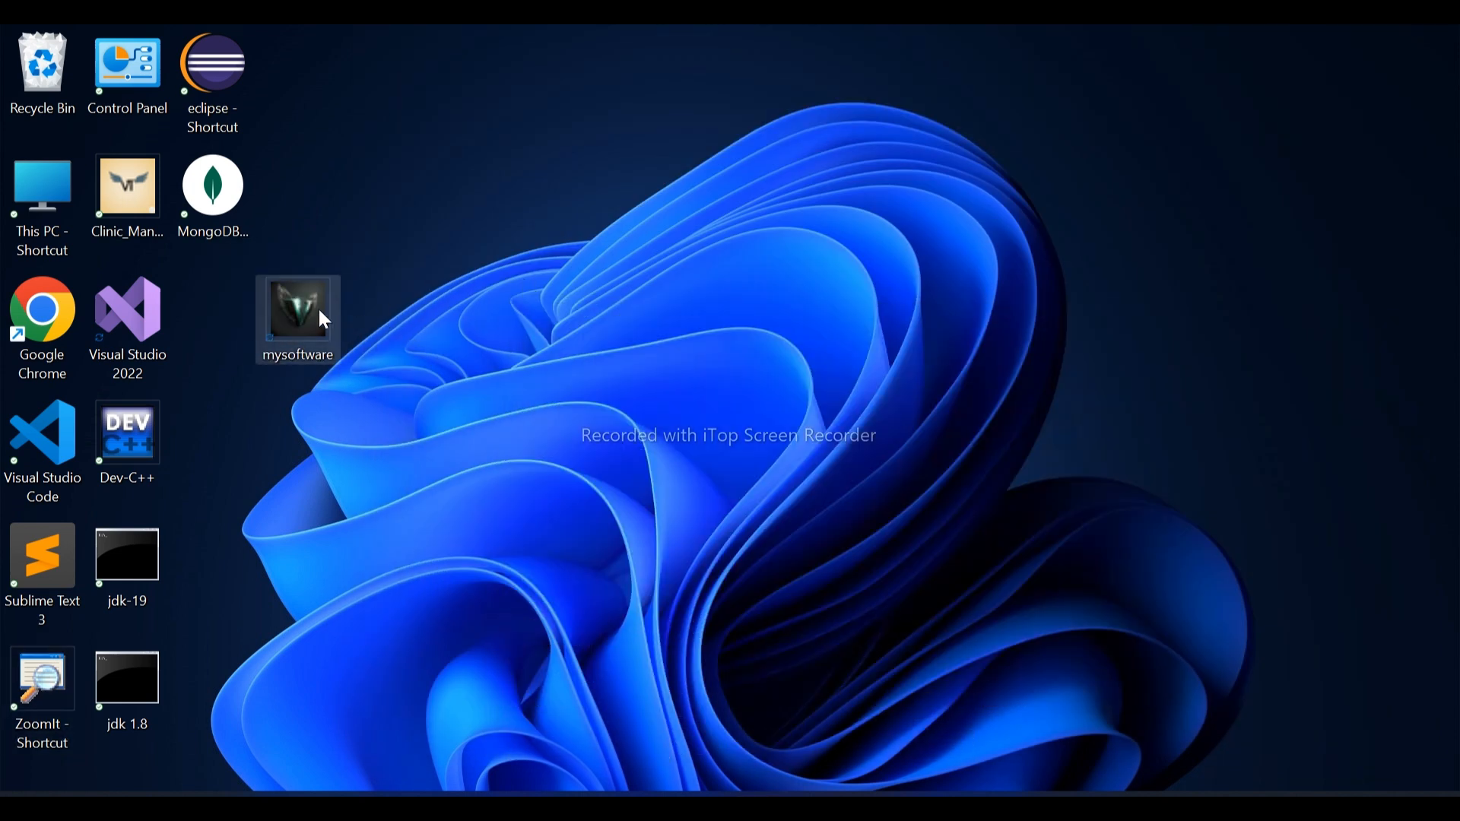
left_click_drag(314, 311, 243, 308)
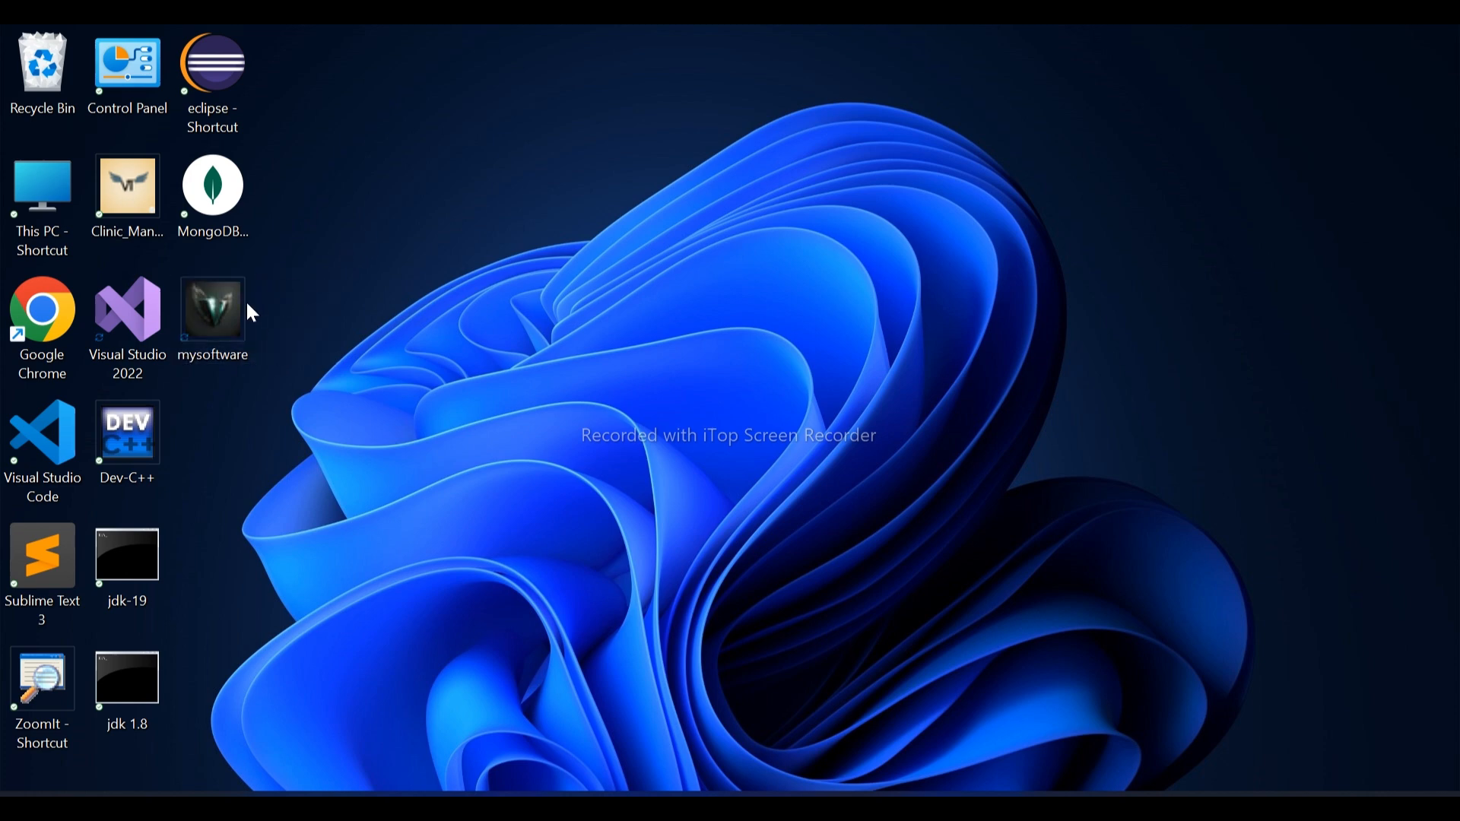
Run mysoftware from the desktop, dismissing the Windows Security notice, and move the ball game window toward the middle of the screen
double_click(223, 306)
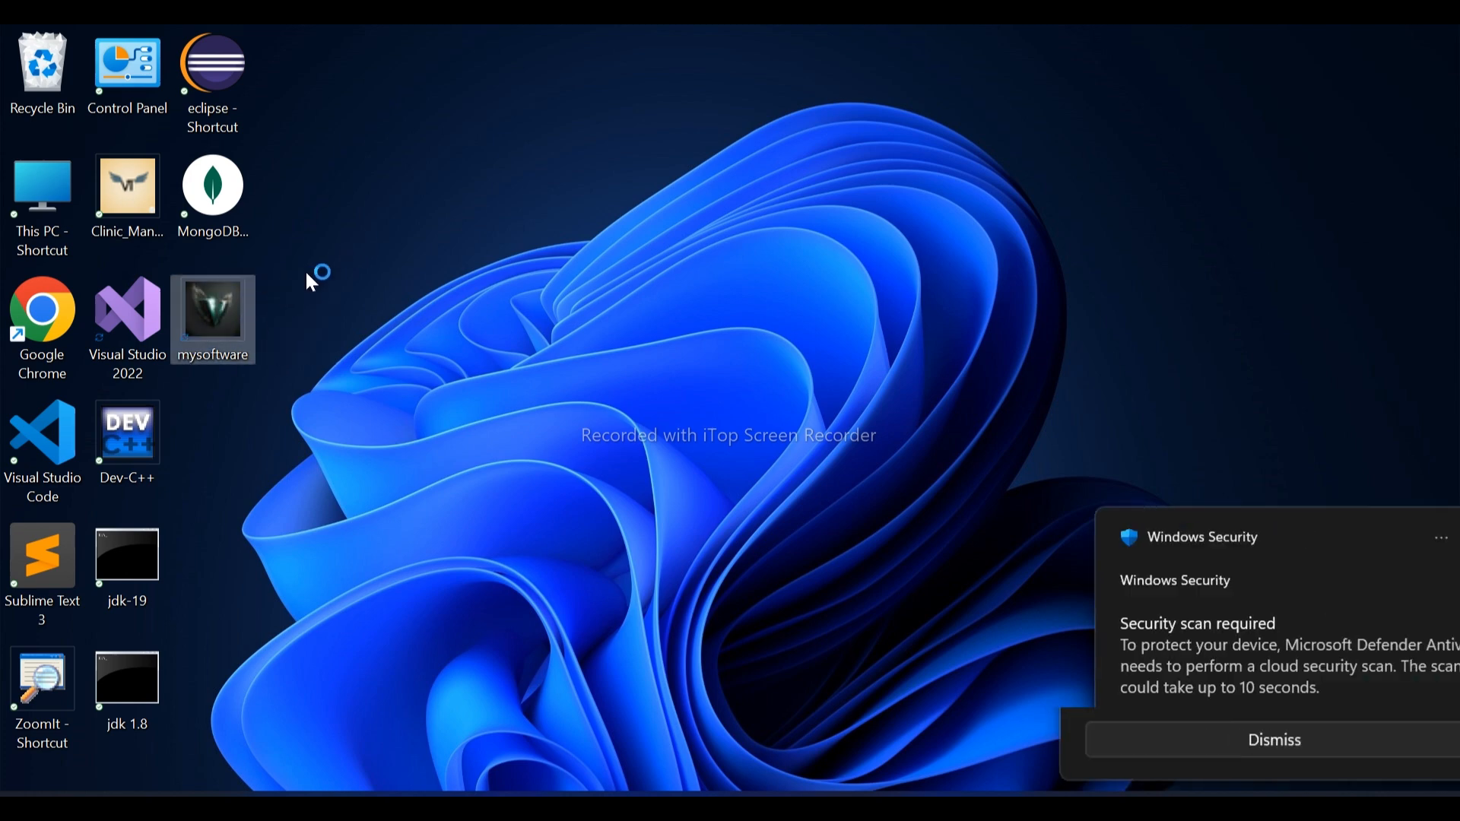
left_click(1413, 538)
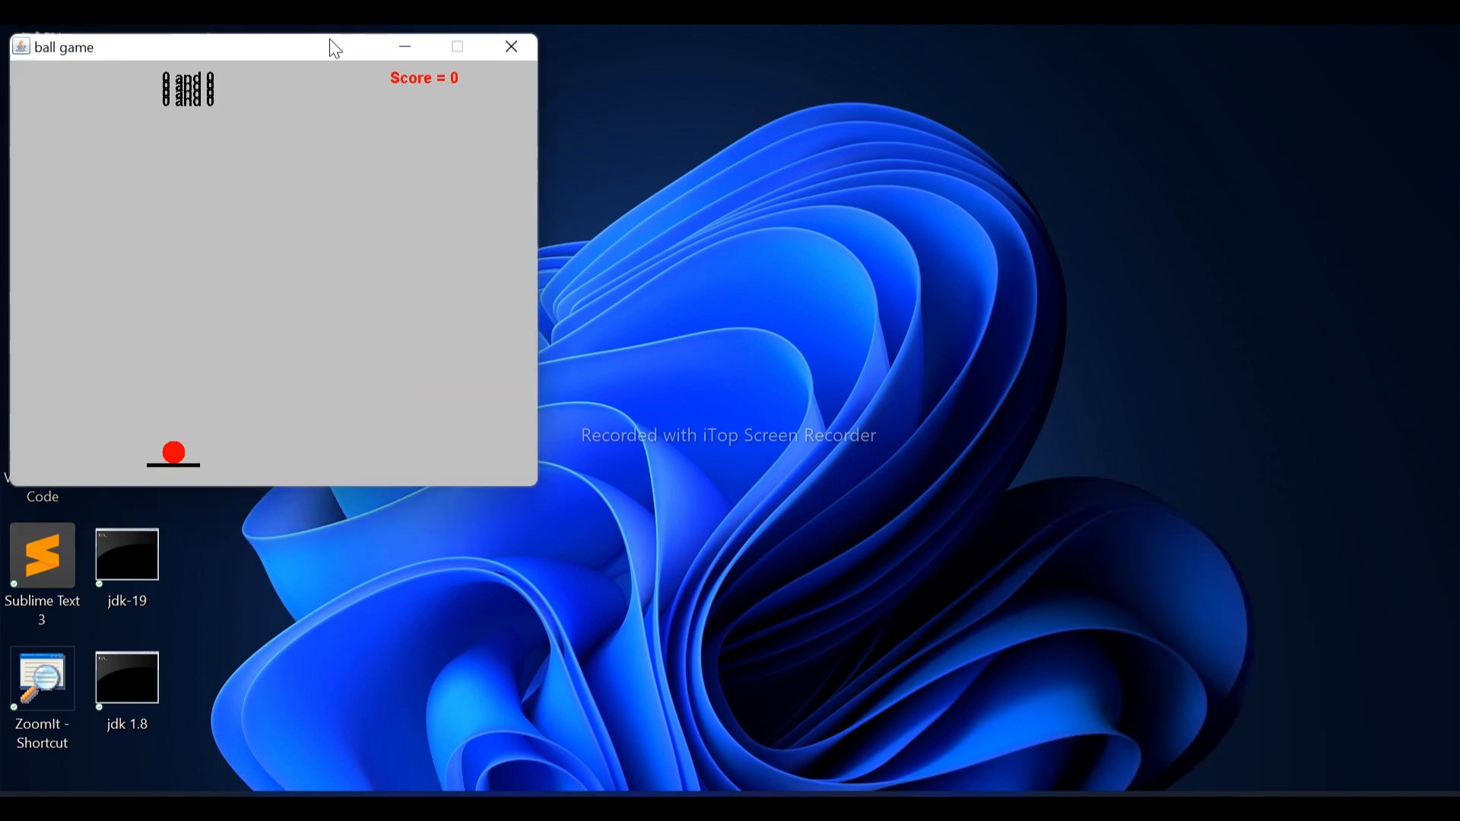
left_click_drag(331, 41, 695, 120)
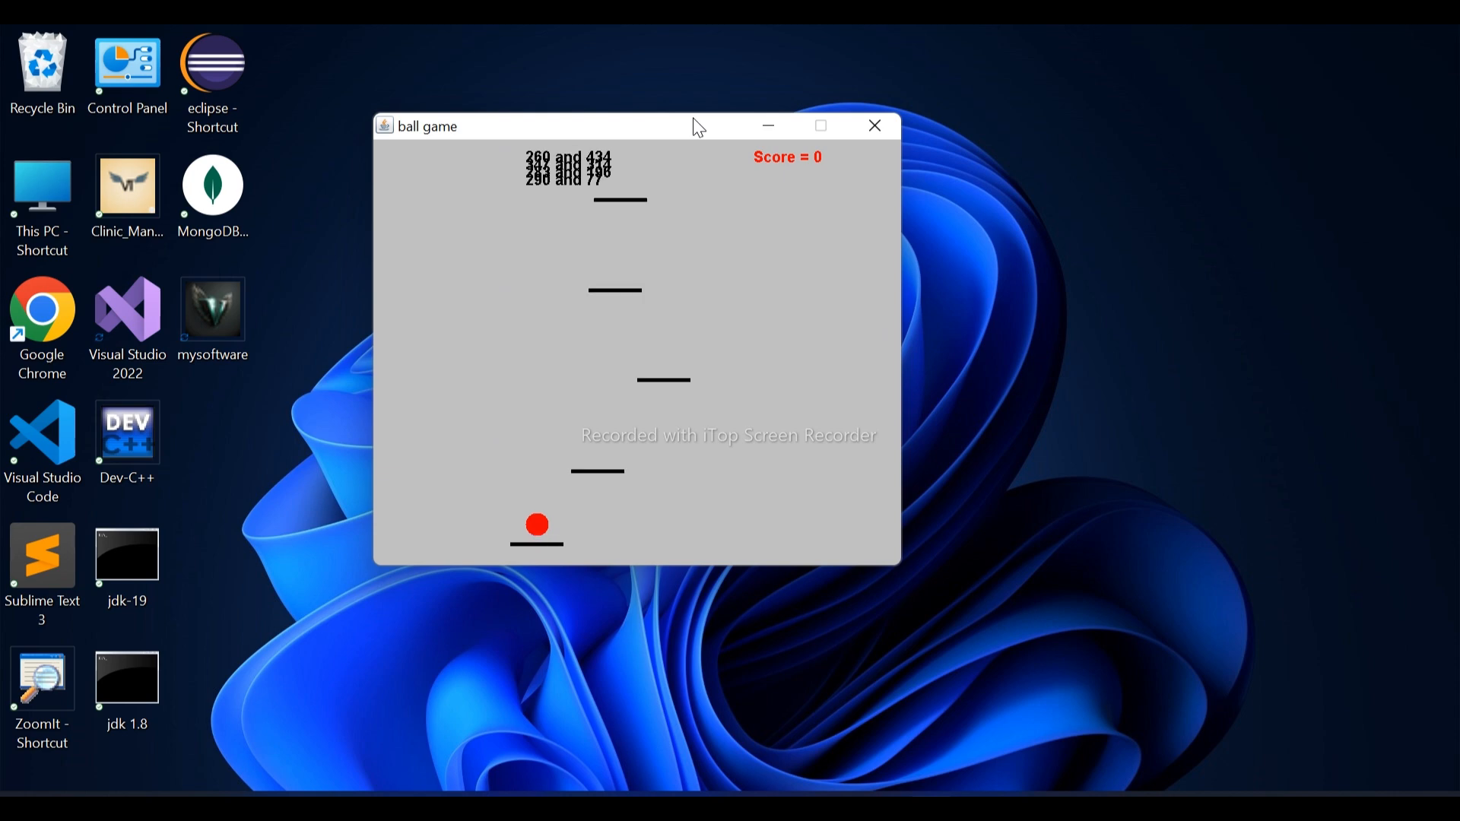
Test the ball game by steering the red ball right and left up to the highest platform
key("Right")
key("Right")
key("Left")
key("Left")
key("Left")
key("Right")
key("Right")
key("Right")
key("Left")
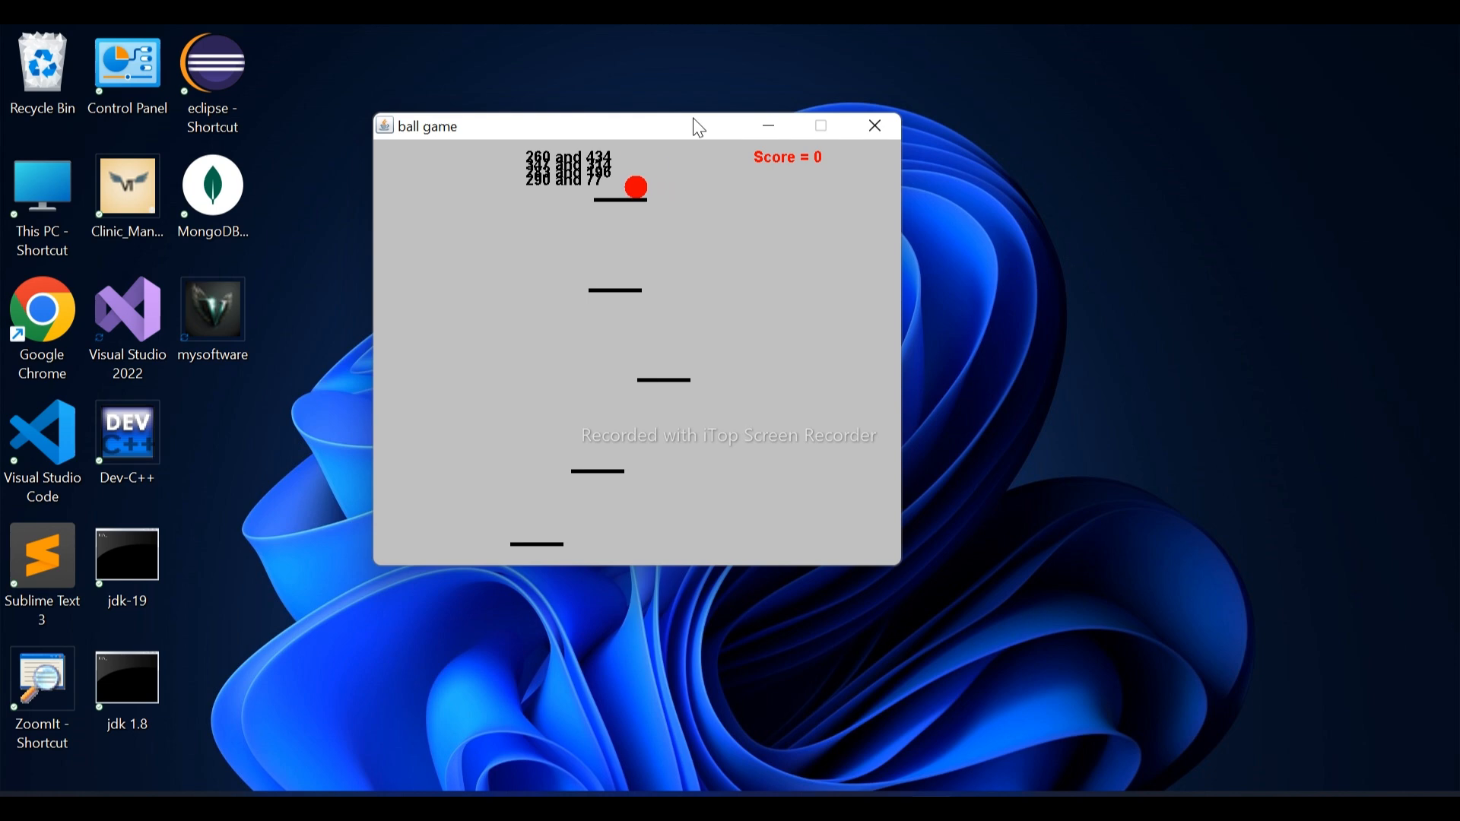